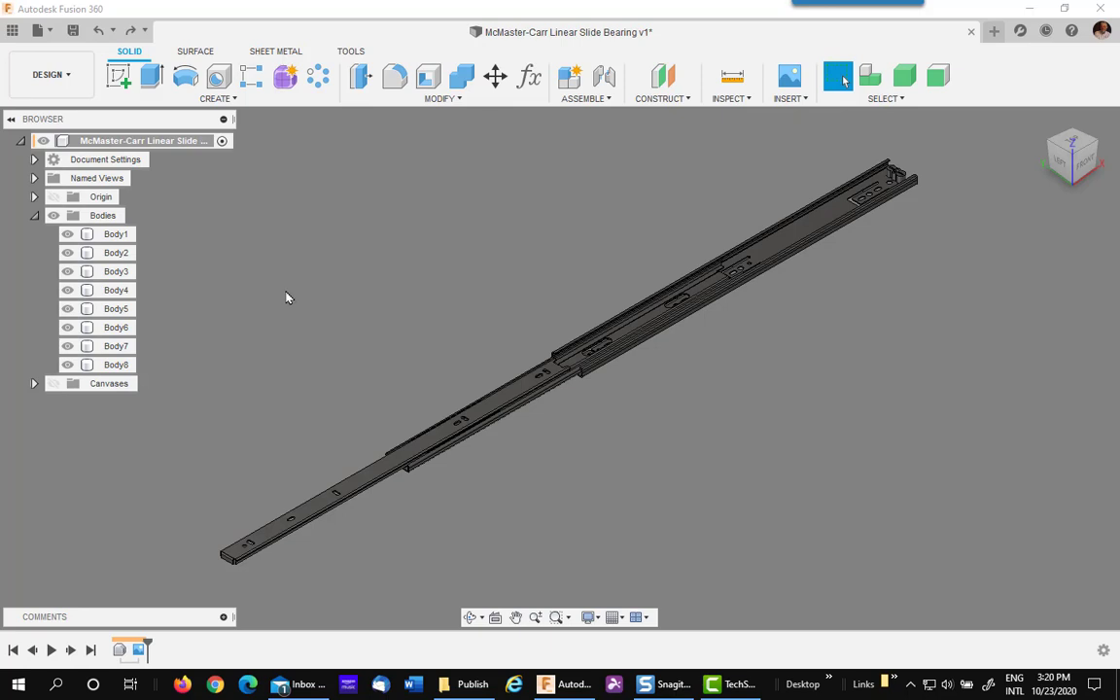
- Examine the slide bearing's end profile and the ball cages between its rails from the left end
left_click(1059, 167)
left_click(1106, 144)
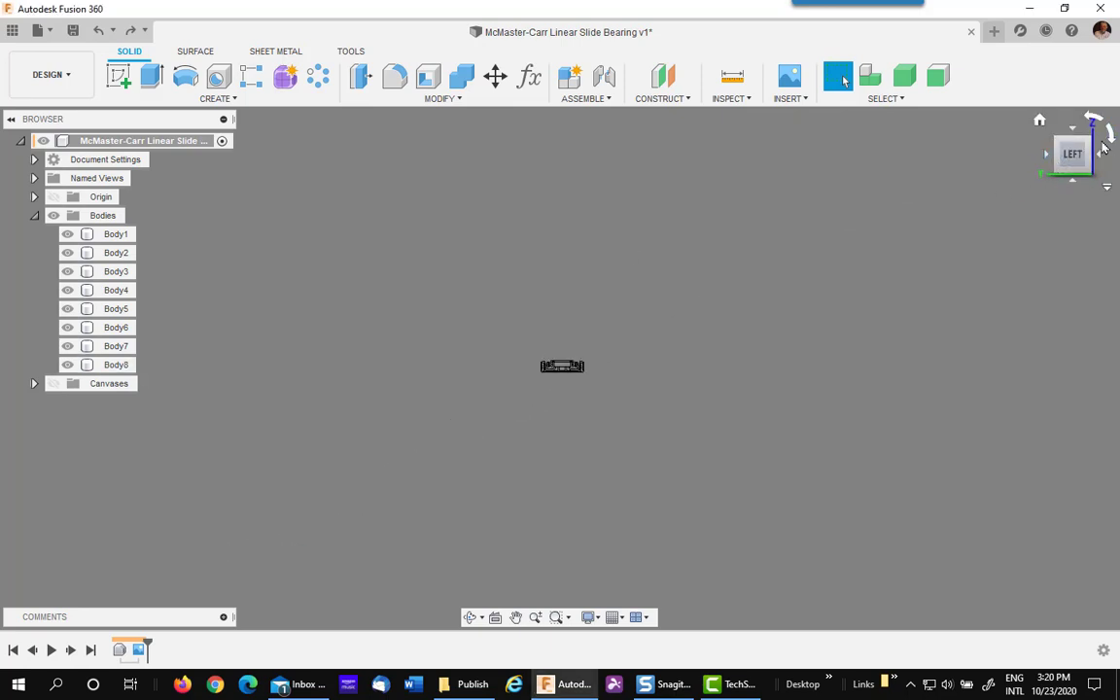
scroll(572, 394, "up", 4)
scroll(572, 390, "up", 6)
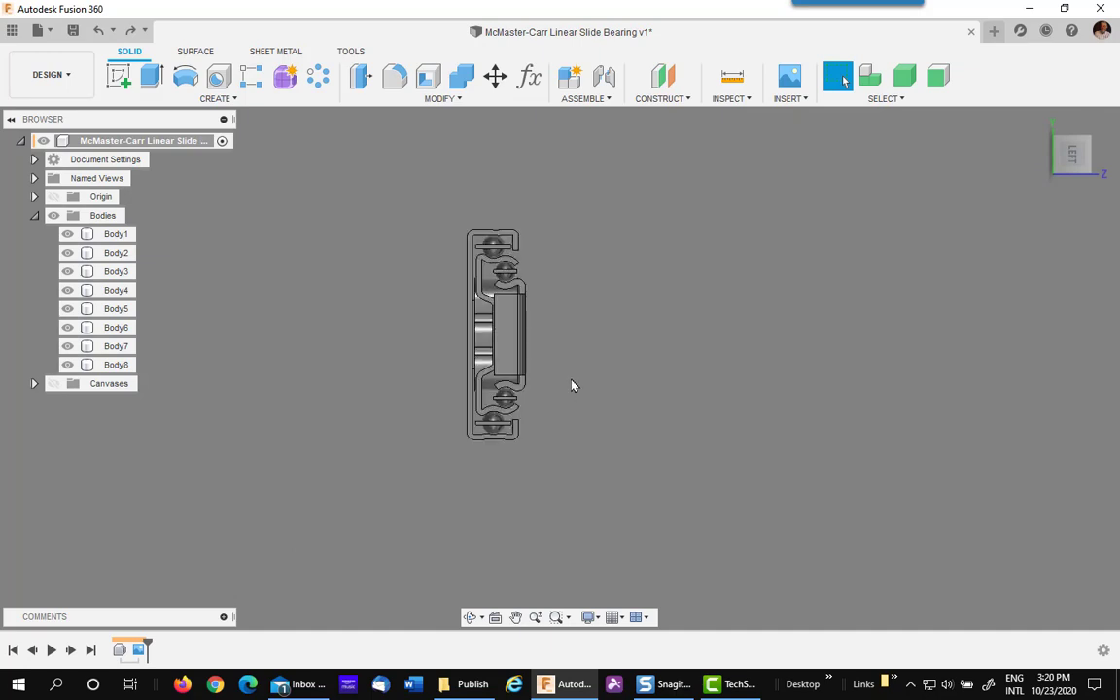
middle_click_drag(610, 299, 752, 401)
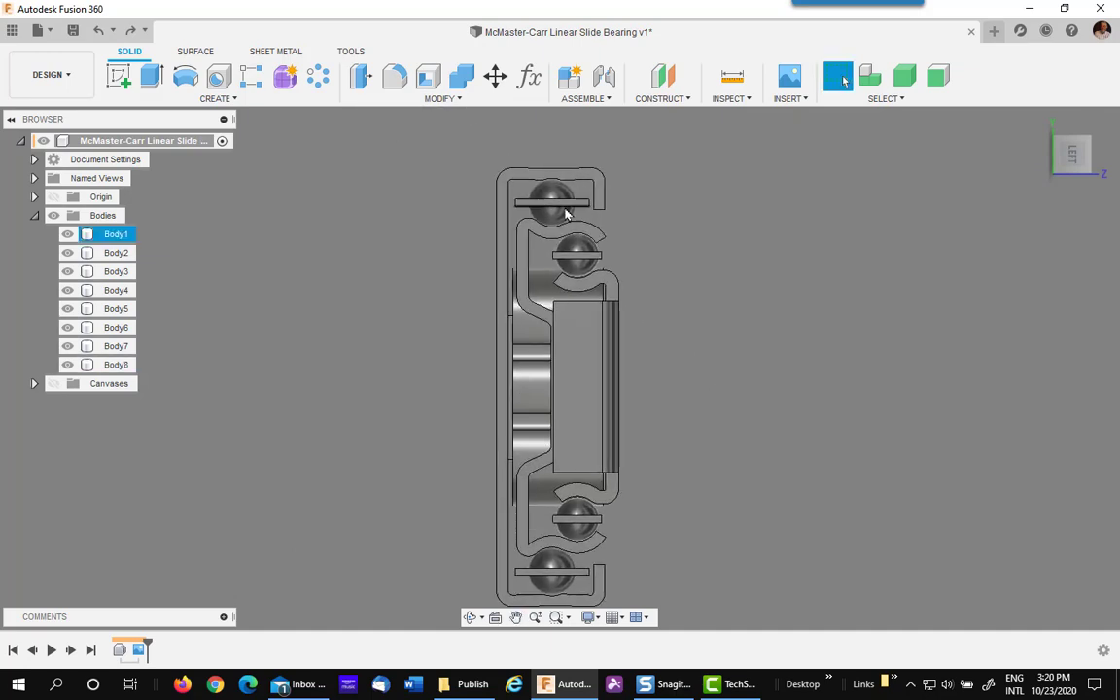
middle_click_drag(686, 295, 685, 298, "shift")
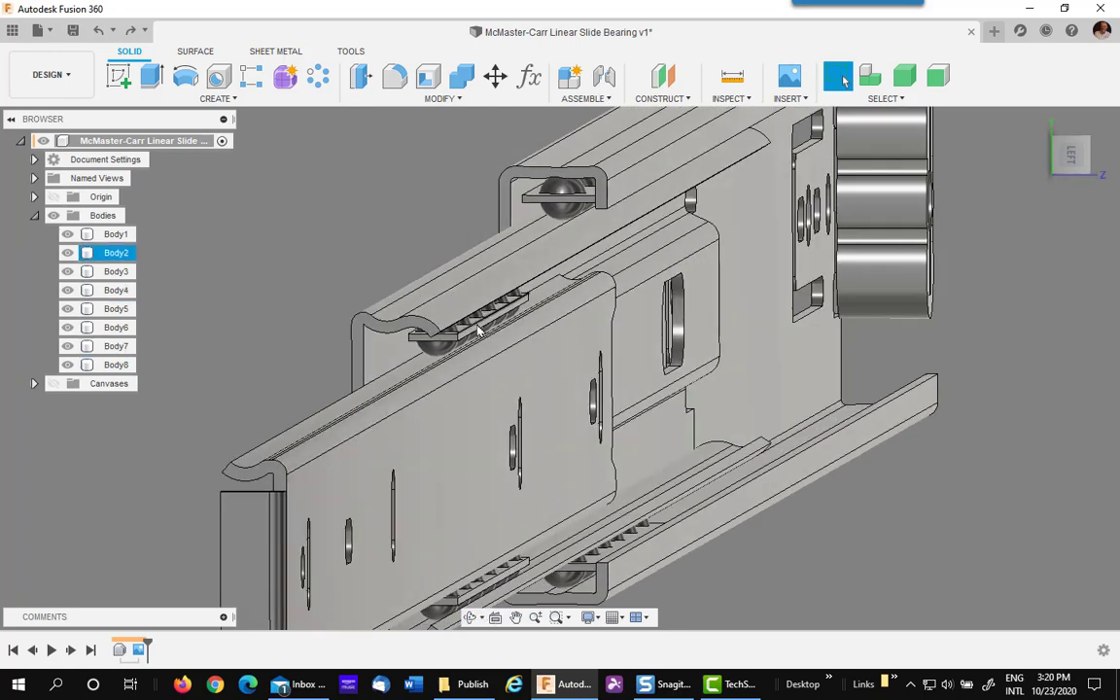
middle_click_drag(310, 232, 381, 195)
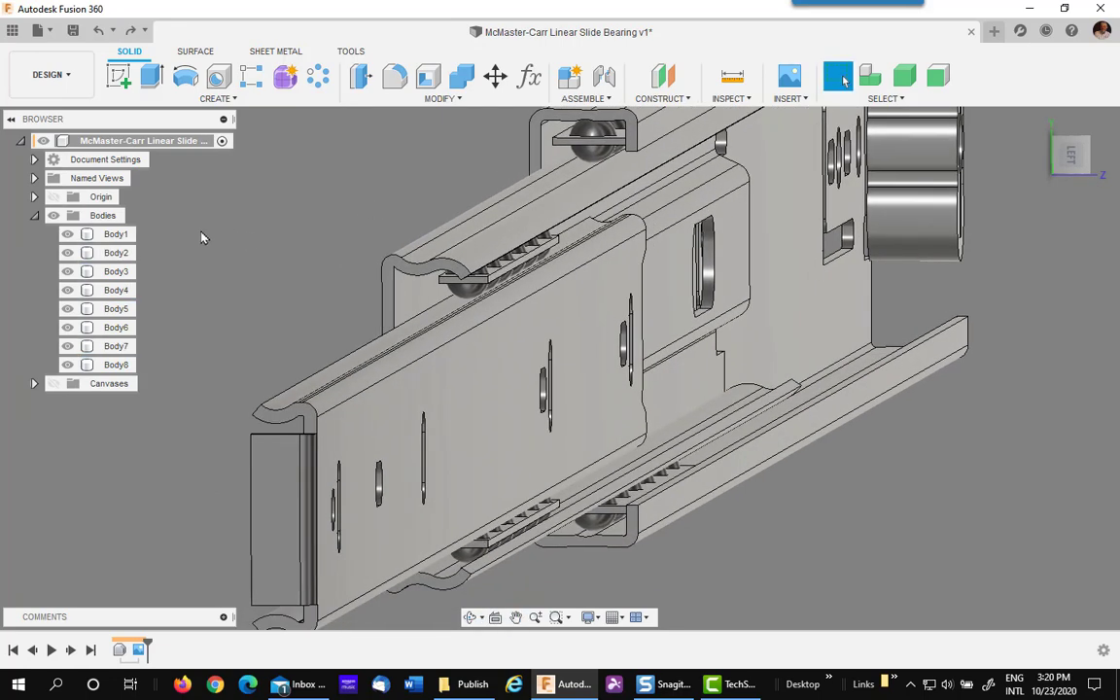
- Remove the four ball cage bodies, Body1, Body2, Body5 and Body6, from the slide bearing
left_click(116, 237)
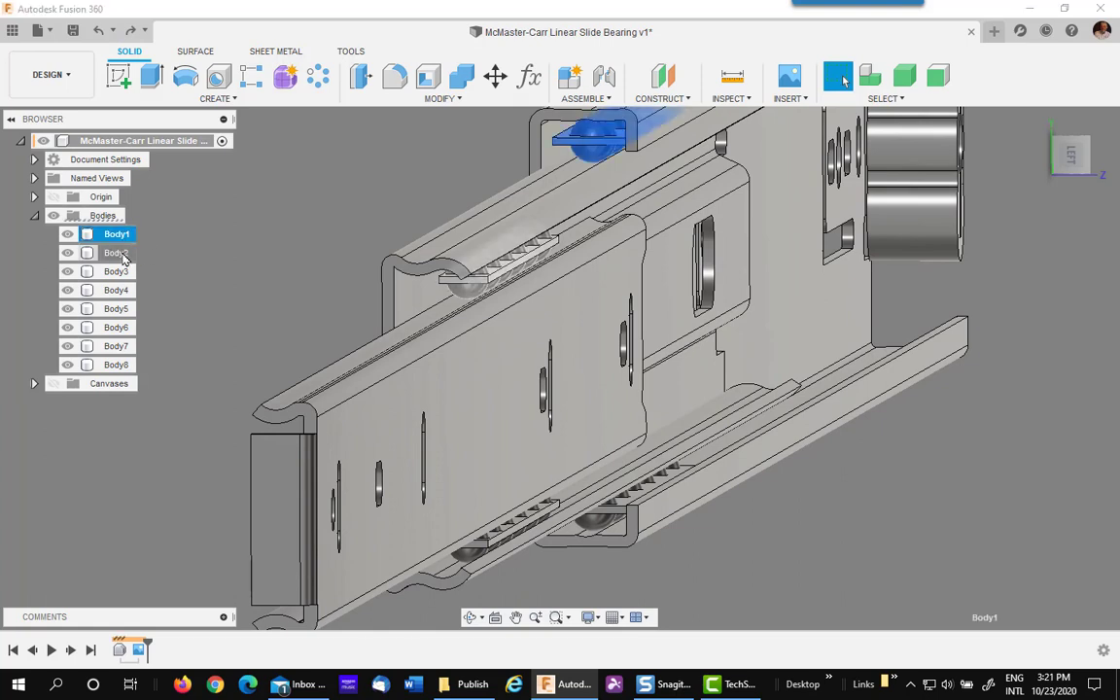
left_click(116, 253, "ctrl")
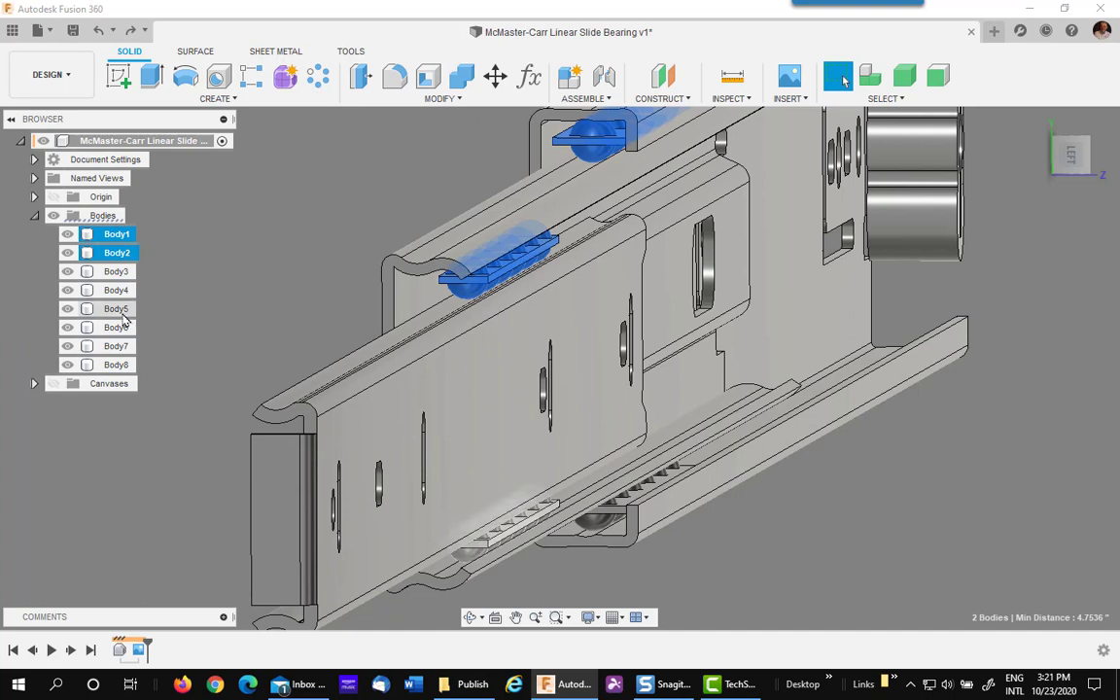
left_click(123, 310, "ctrl")
left_click(123, 328, "ctrl")
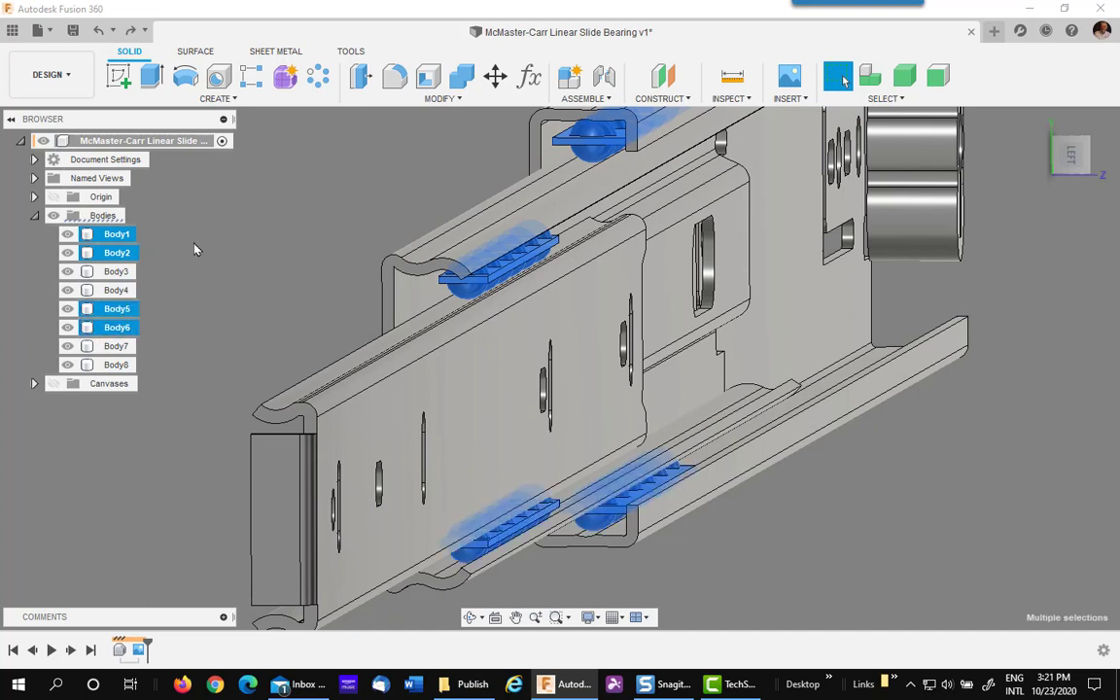
right_click(161, 243)
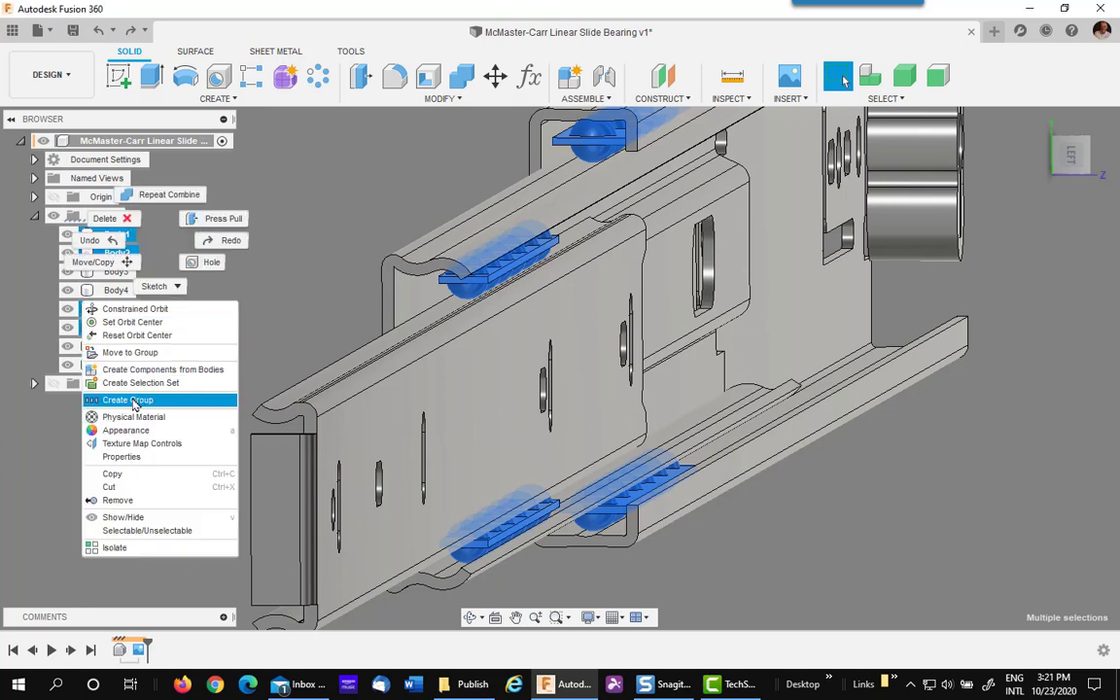
key("Escape")
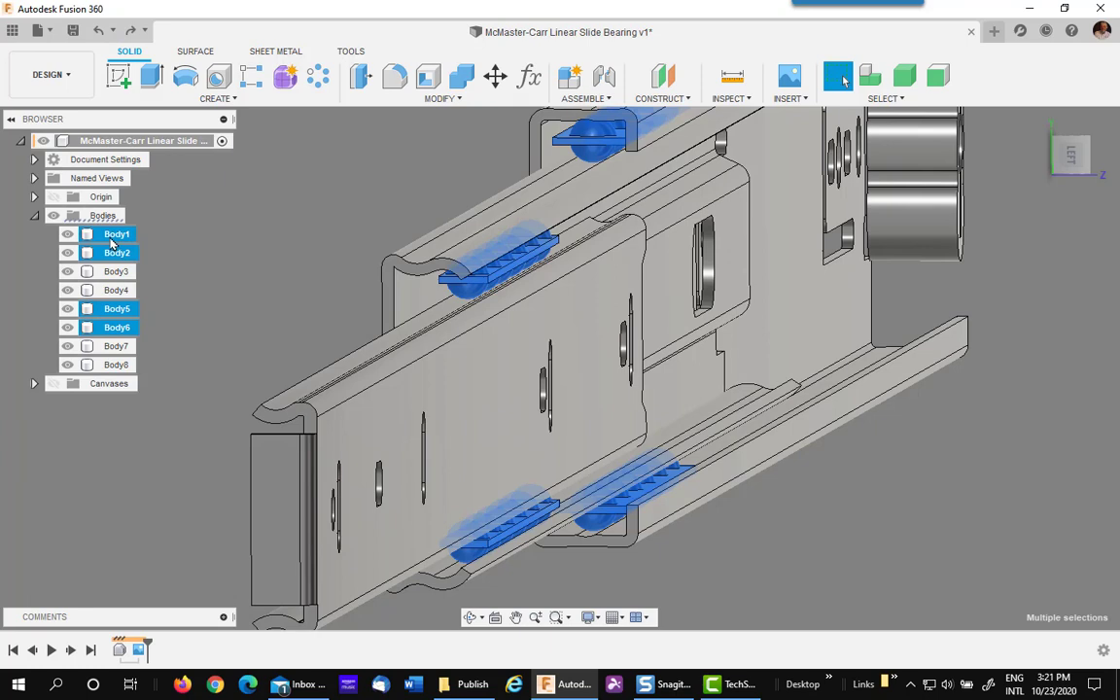
right_click(111, 243)
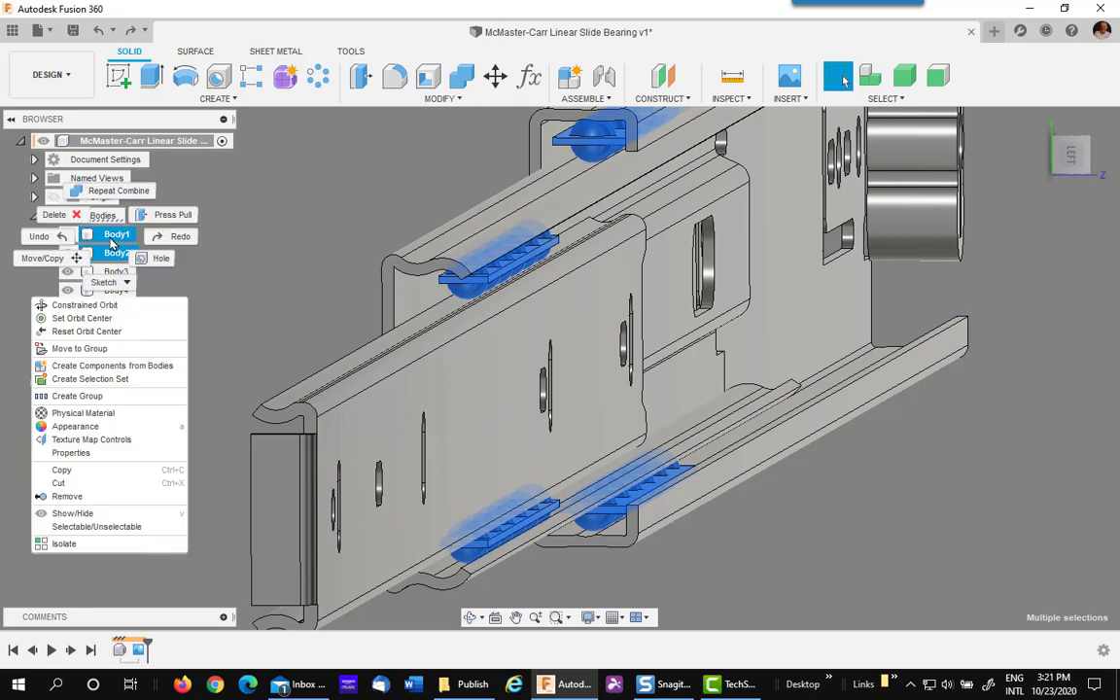
left_click(94, 497)
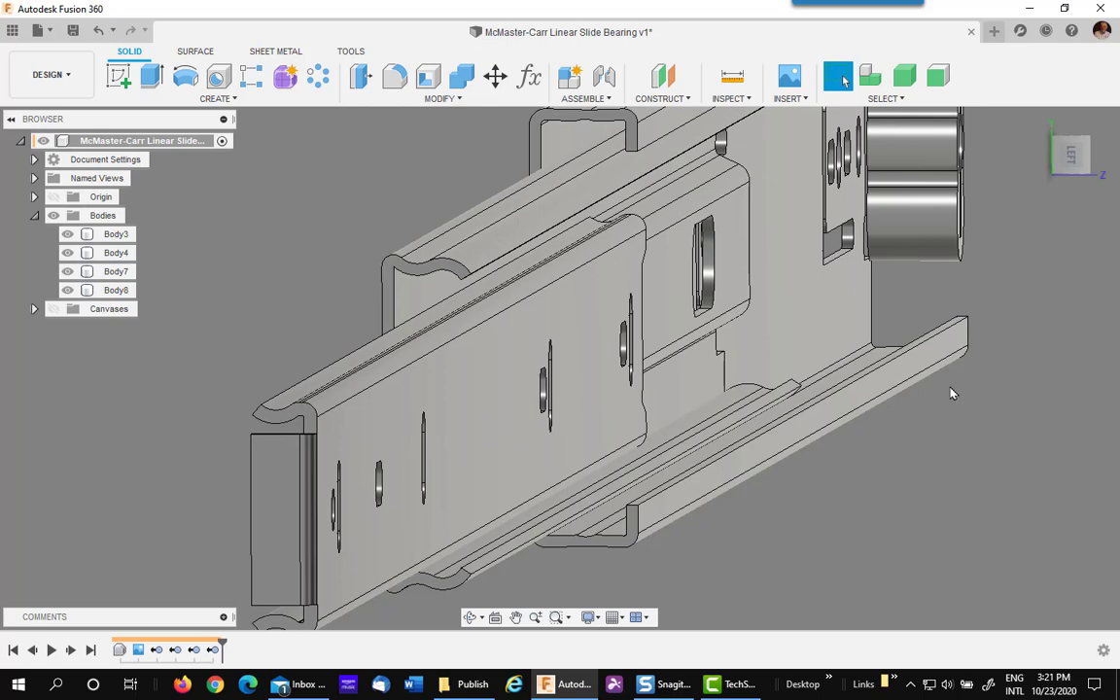
- Combine target Body3 with tool Body8 using the Join operation, with New Component enabled and Keep Tools off
scroll(986, 420, "up", 5)
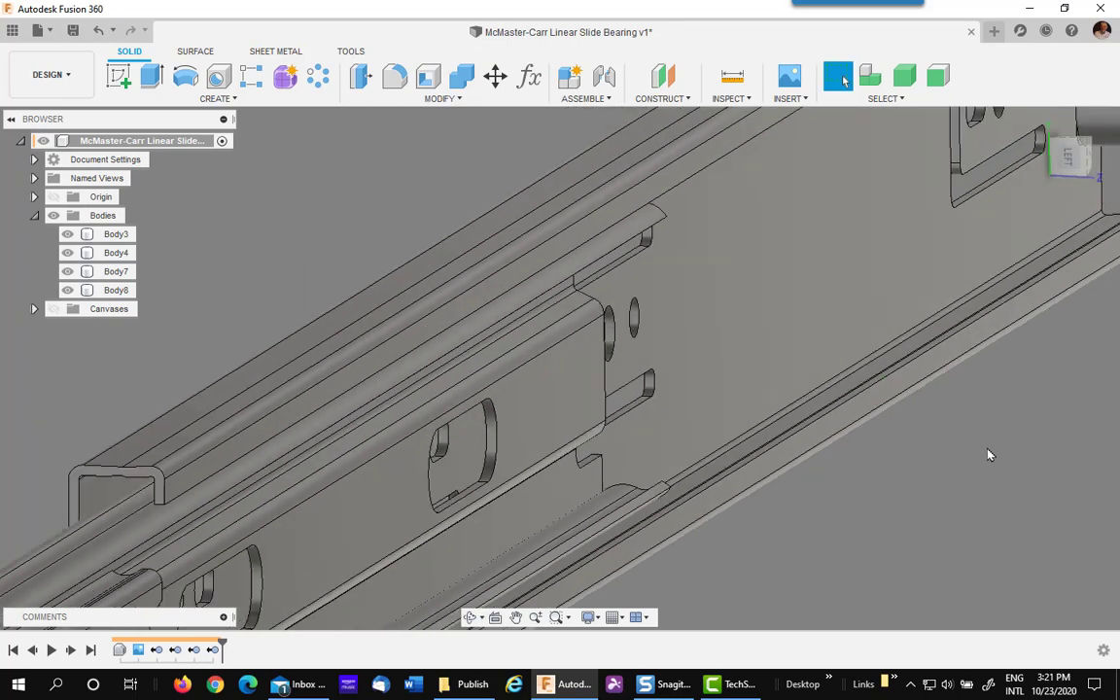
scroll(988, 455, "down", 2)
middle_click_drag(939, 471, 752, 547)
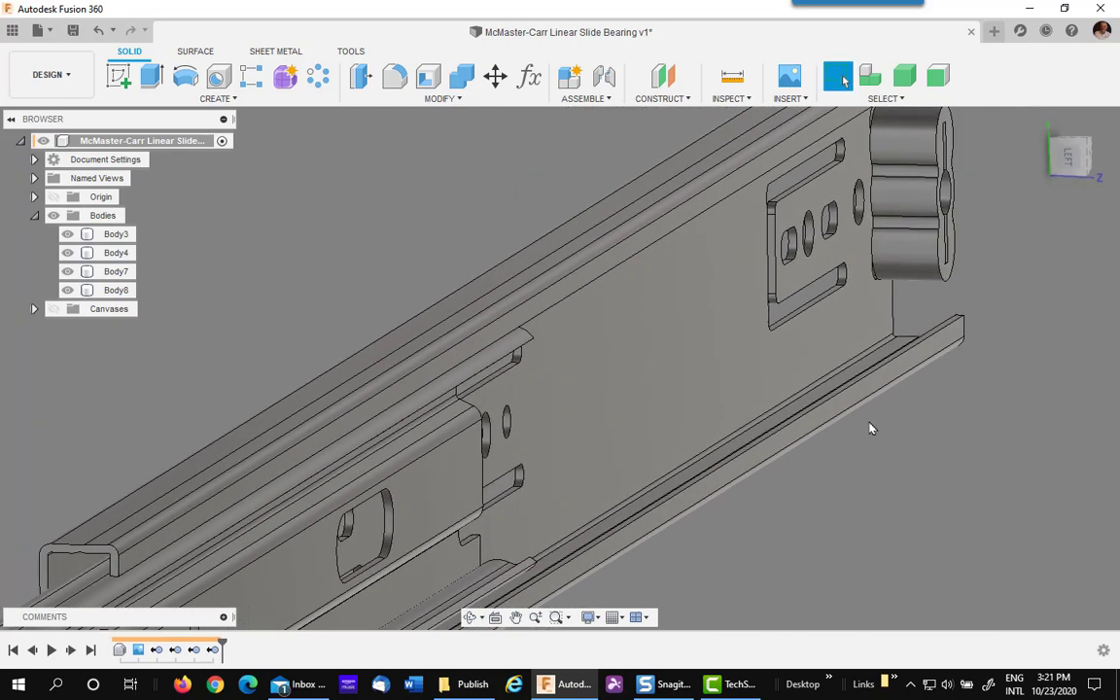
left_click(440, 98)
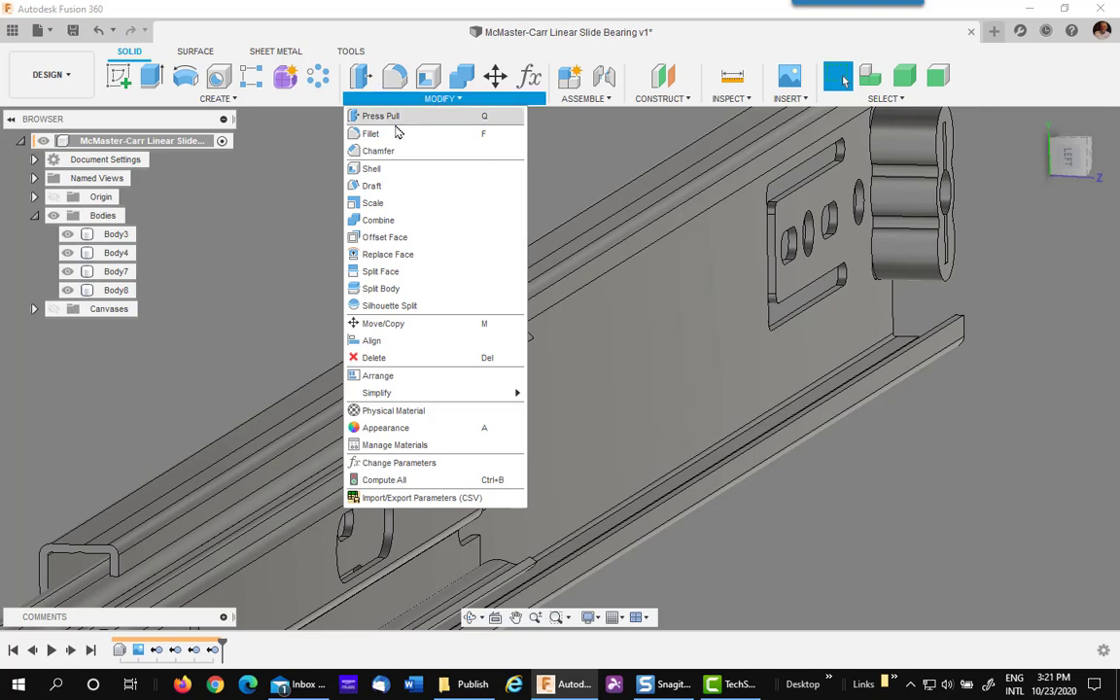
left_click(377, 220)
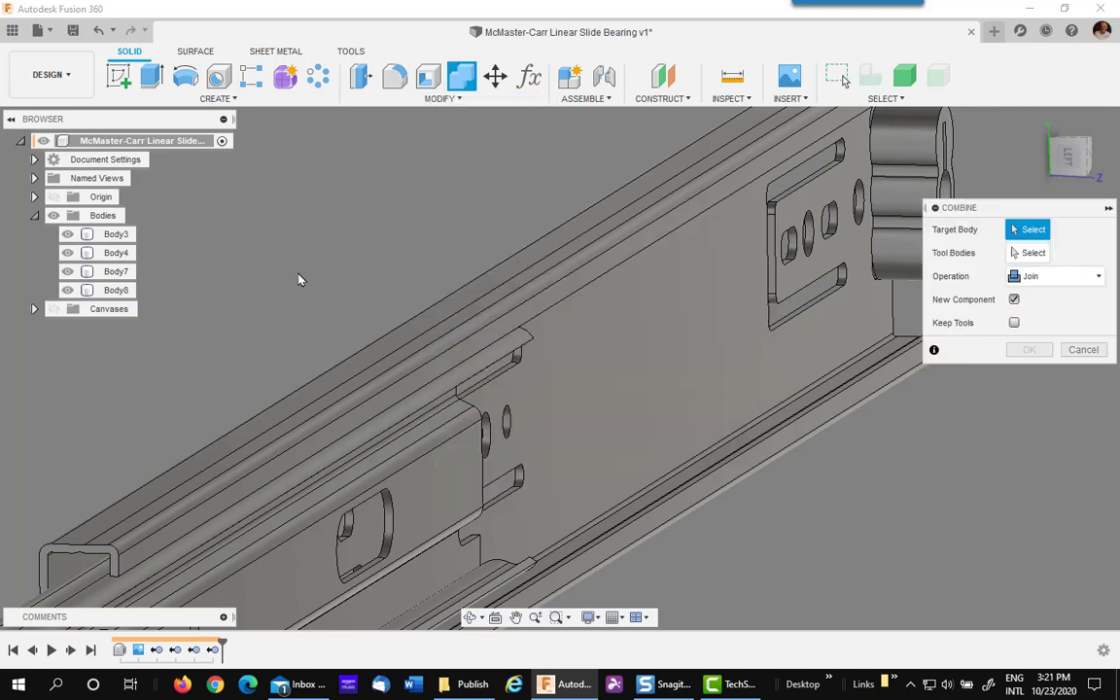
left_click(121, 236)
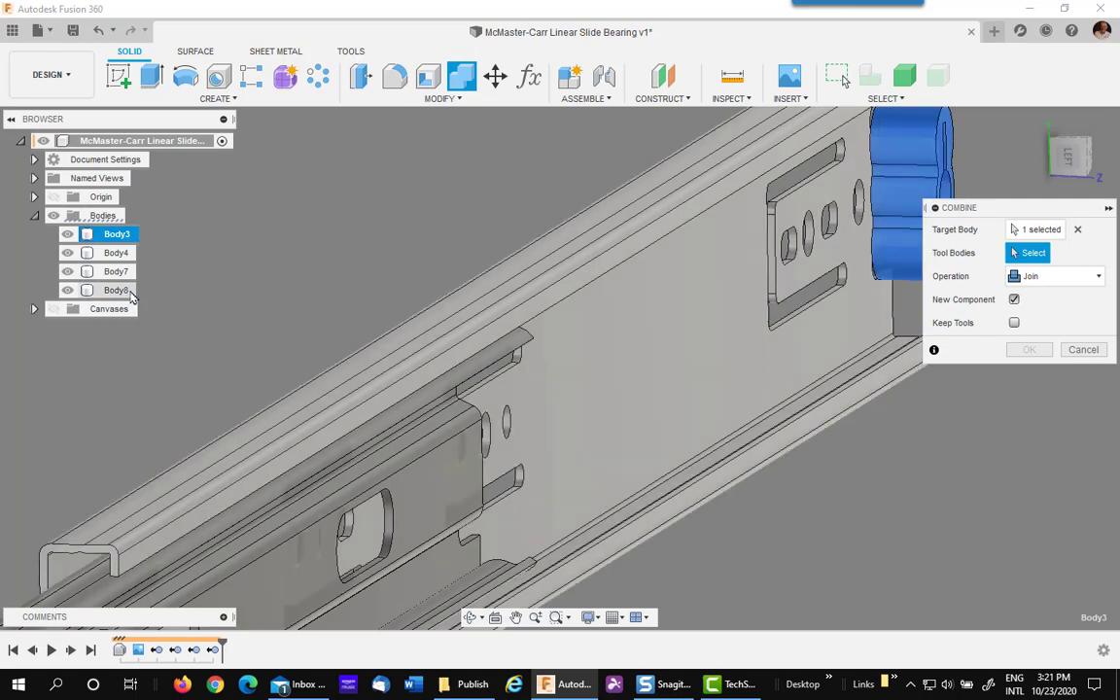
left_click(117, 290)
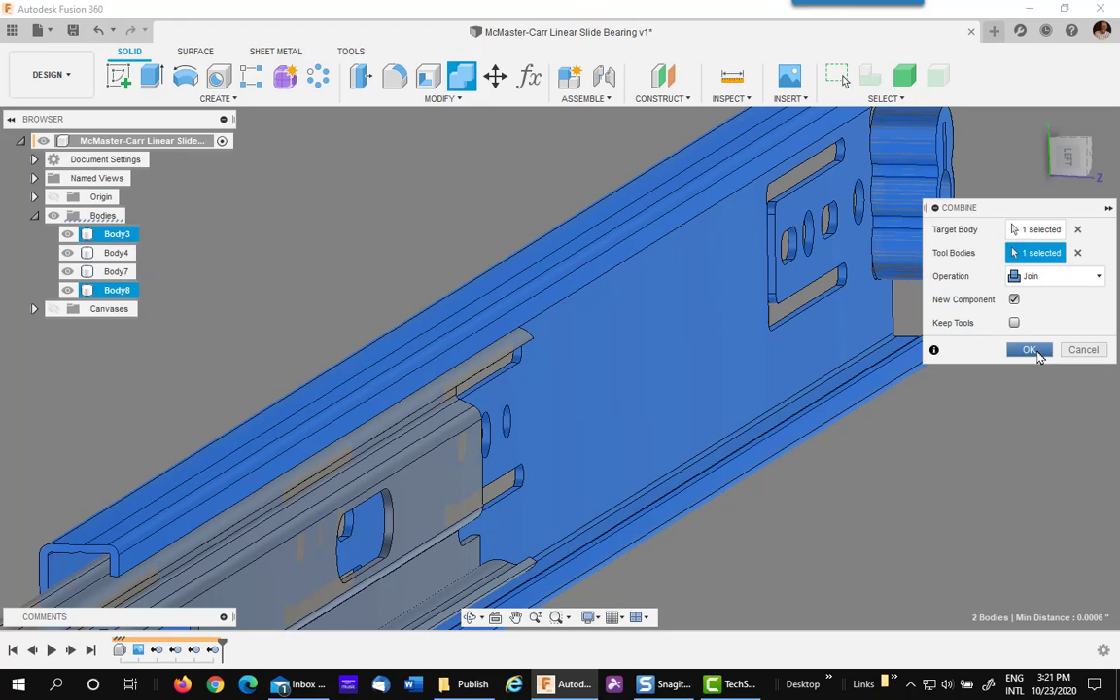
left_click(1034, 351)
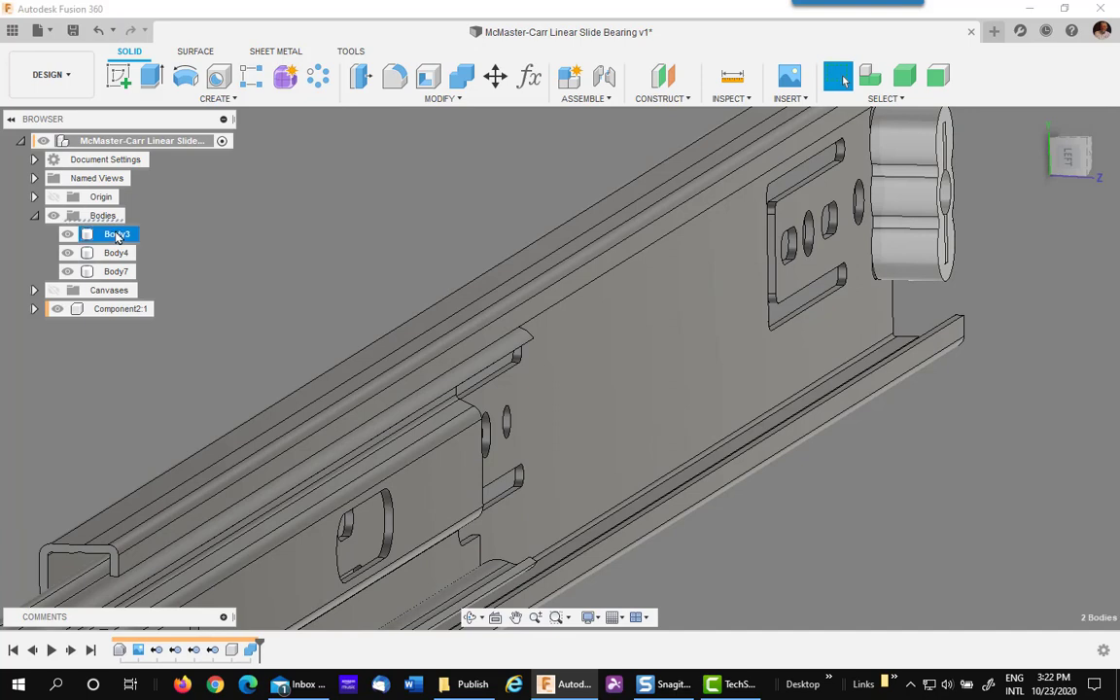
- Remove the leftover Body3 from the root bodies and expand the contents of Component2
right_click(115, 235)
left_click(151, 465)
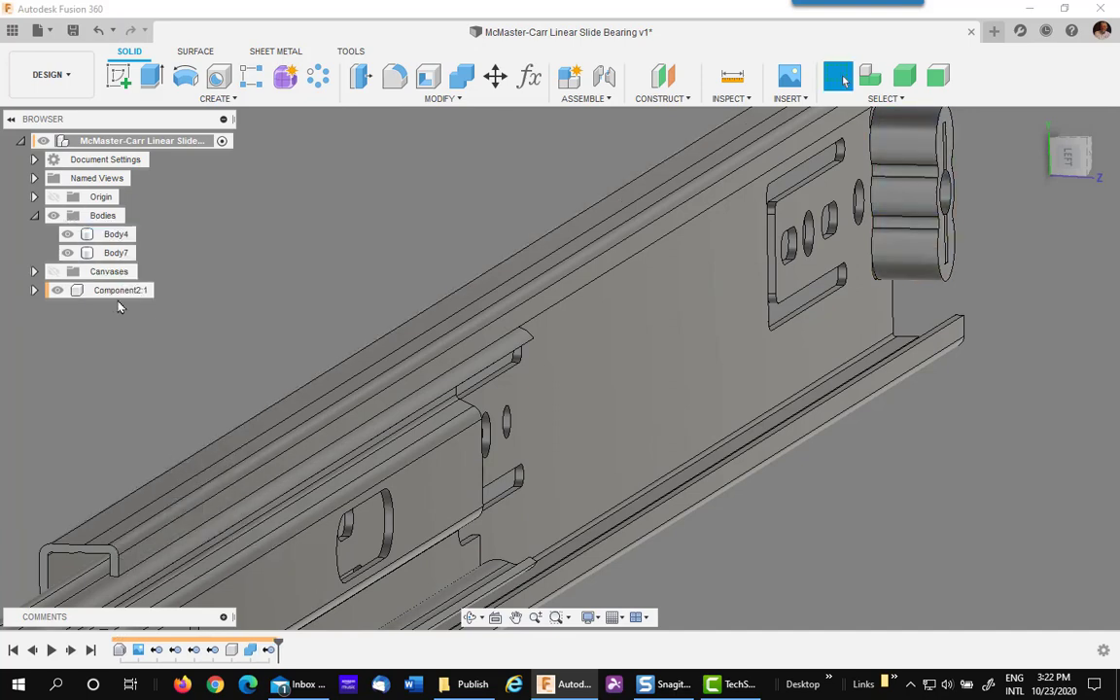
left_click(34, 289)
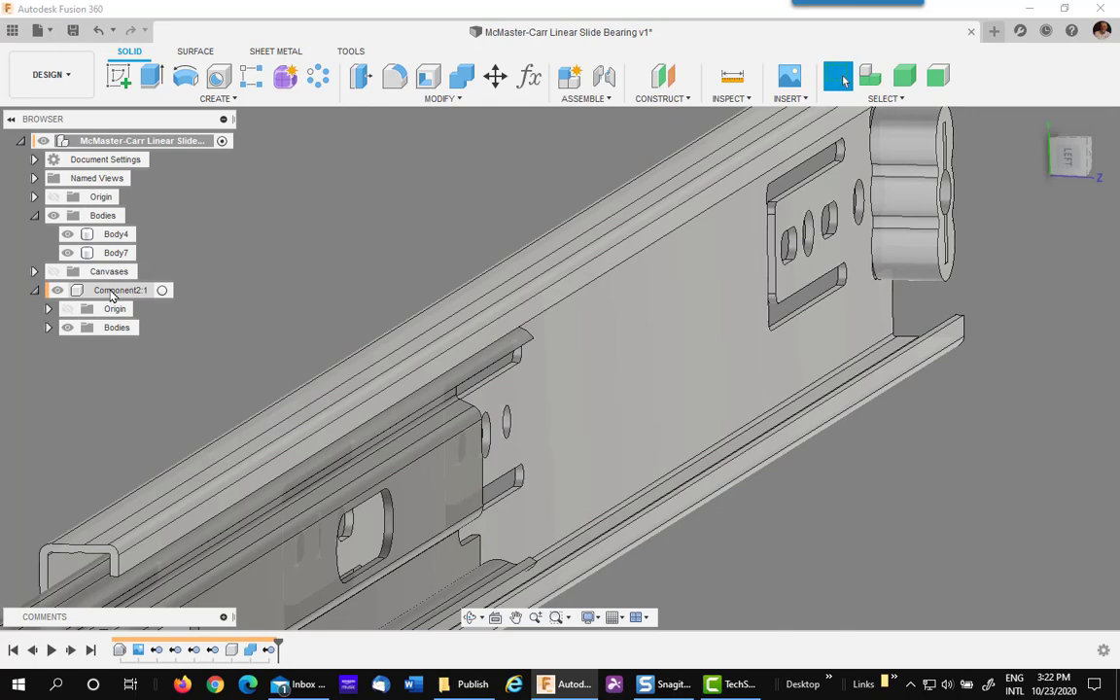
- Create separate components from Body4 and Body7, and collapse the contents of Component2
scroll(251, 264, "down", 2)
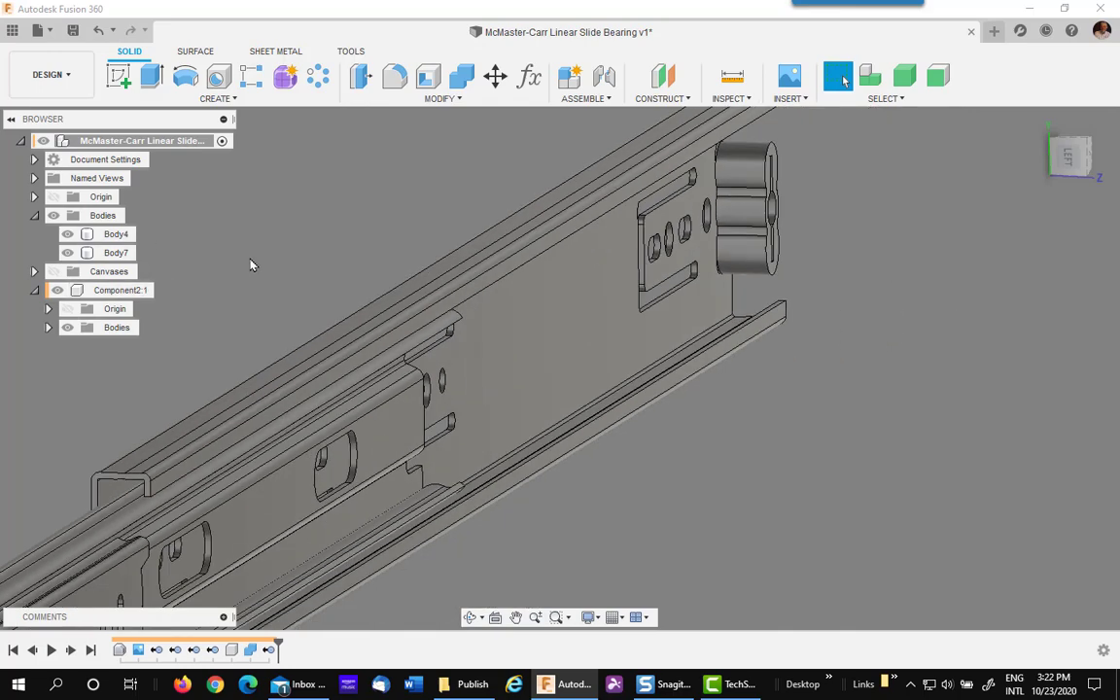
middle_click_drag(251, 264, 419, 250)
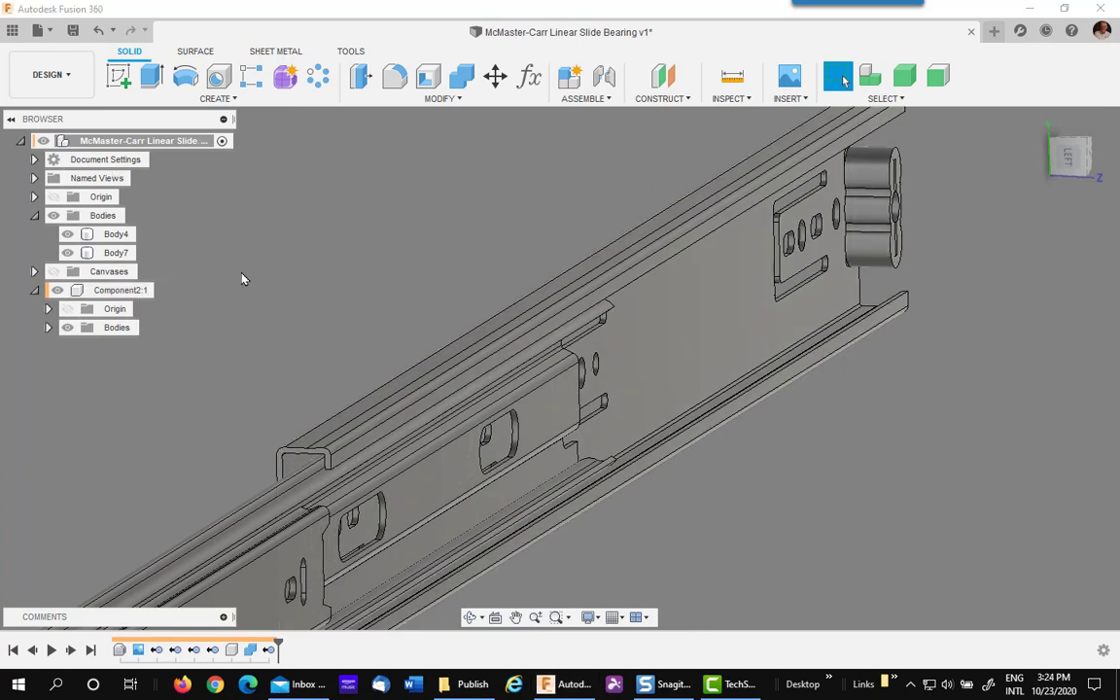
left_click(117, 235)
left_click(116, 252, "ctrl")
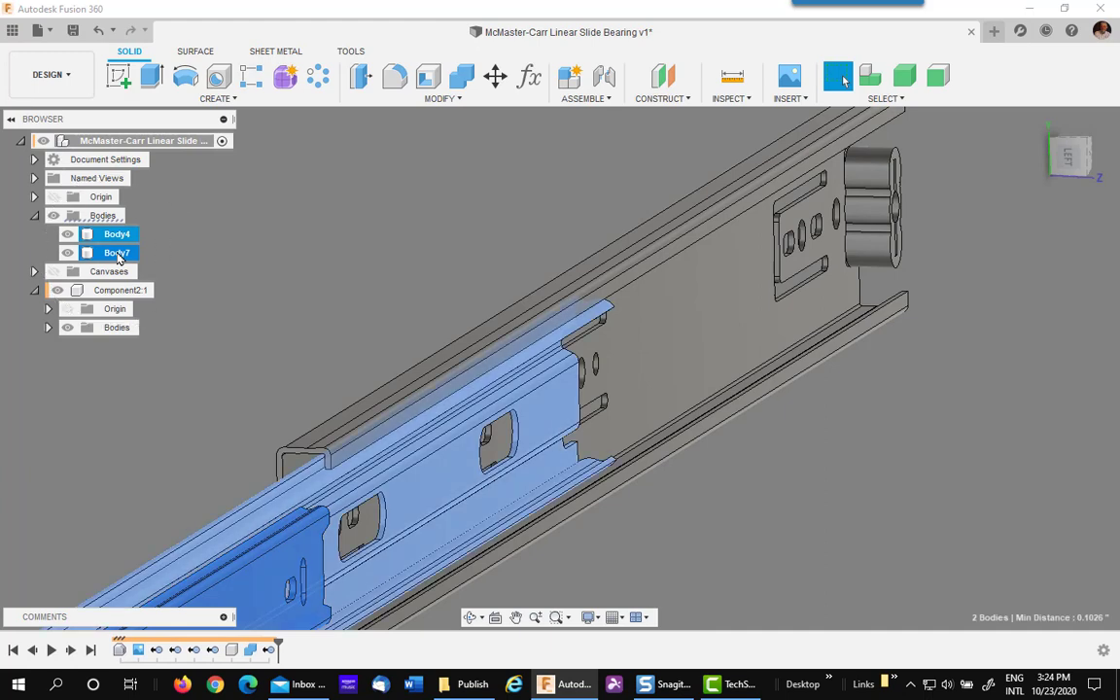
right_click(117, 257)
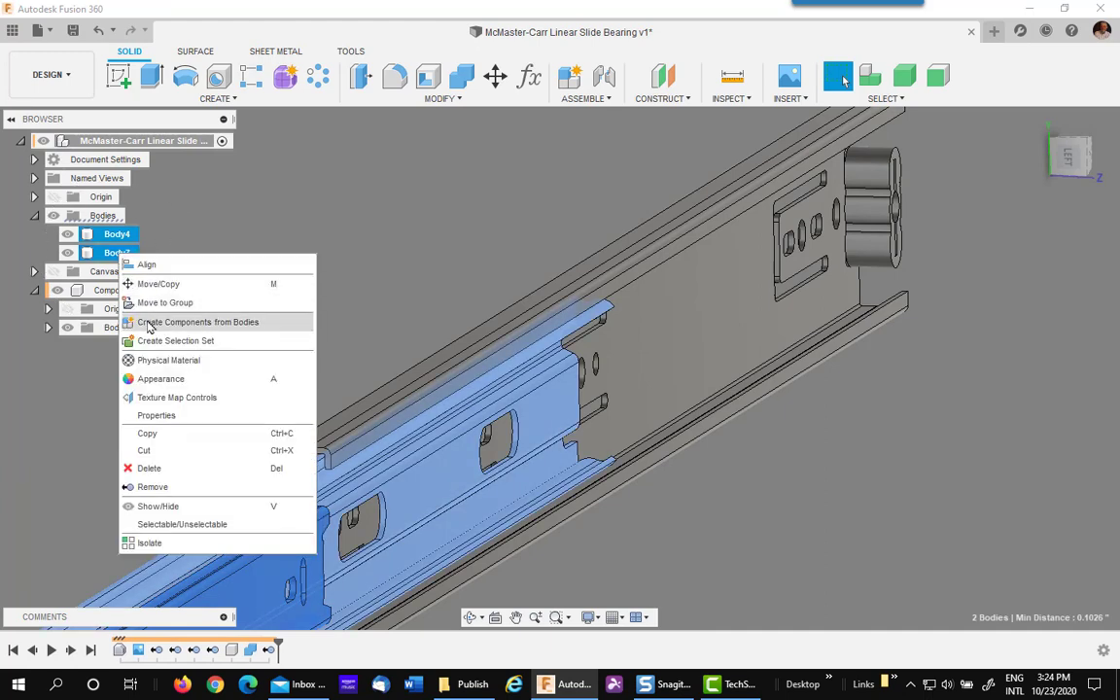
left_click(230, 328)
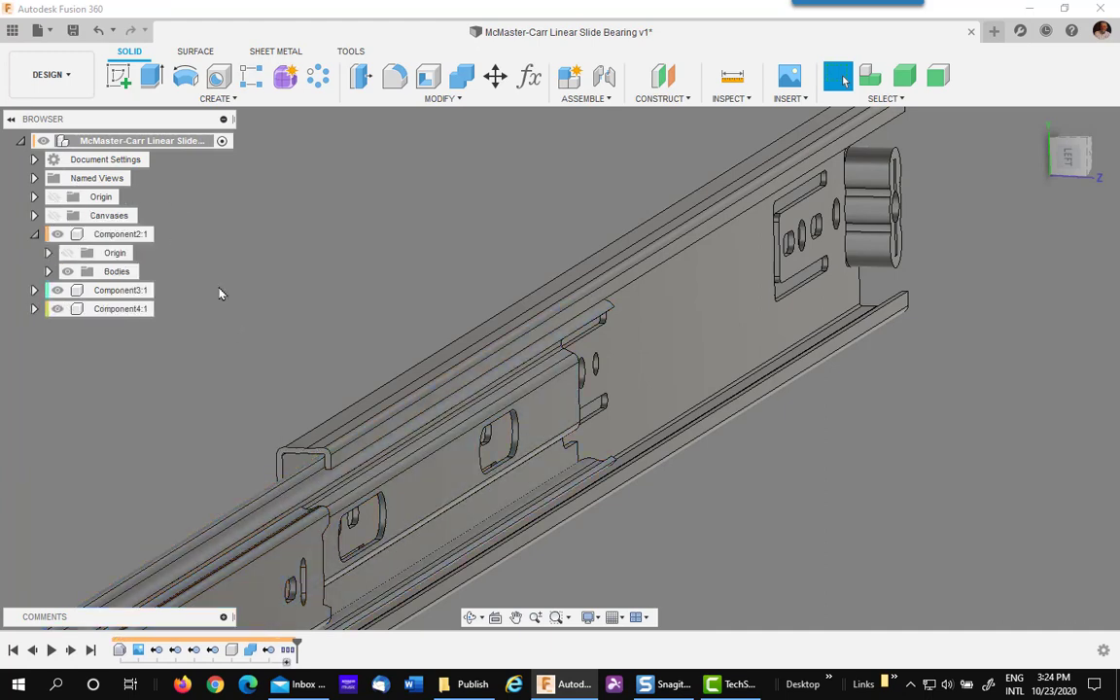
left_click(34, 235)
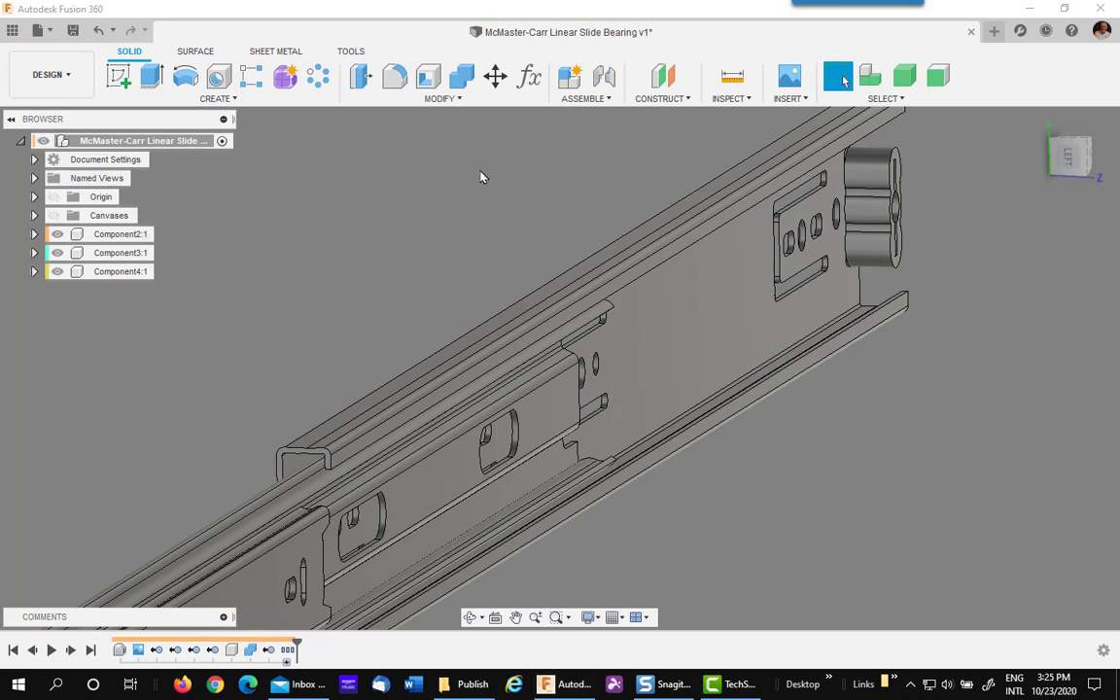
- Examine the three rail components in end profile and at an angle, checking how they nest together
scroll(462, 214, "down", 2)
middle_click_drag(463, 216, 548, 209)
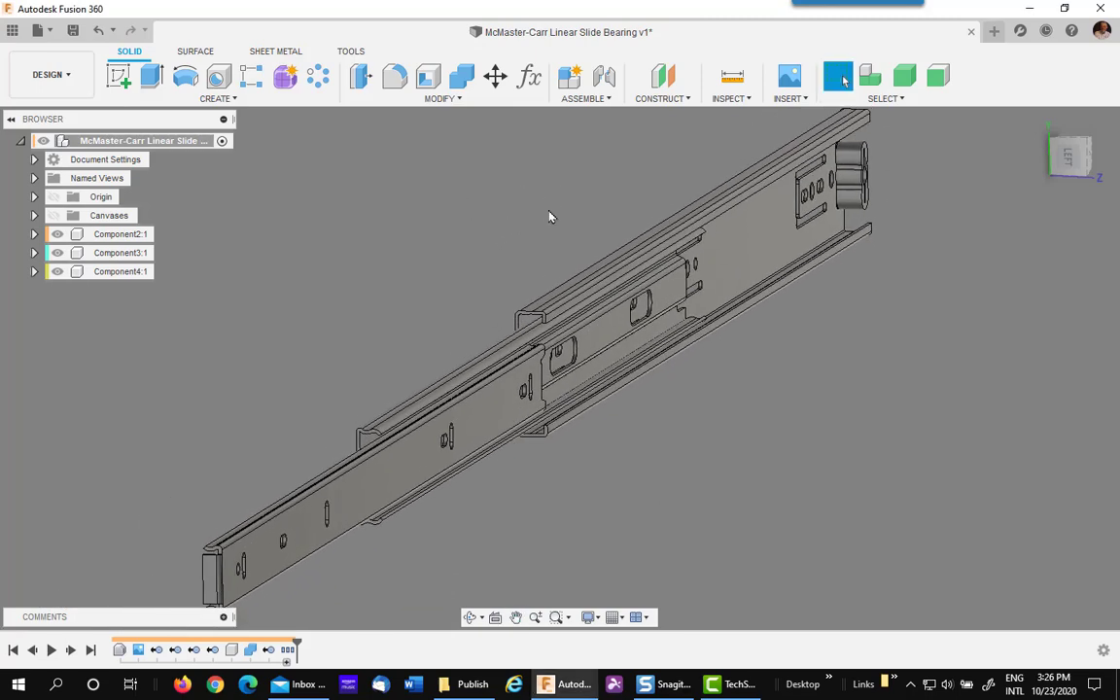
left_click(1069, 155)
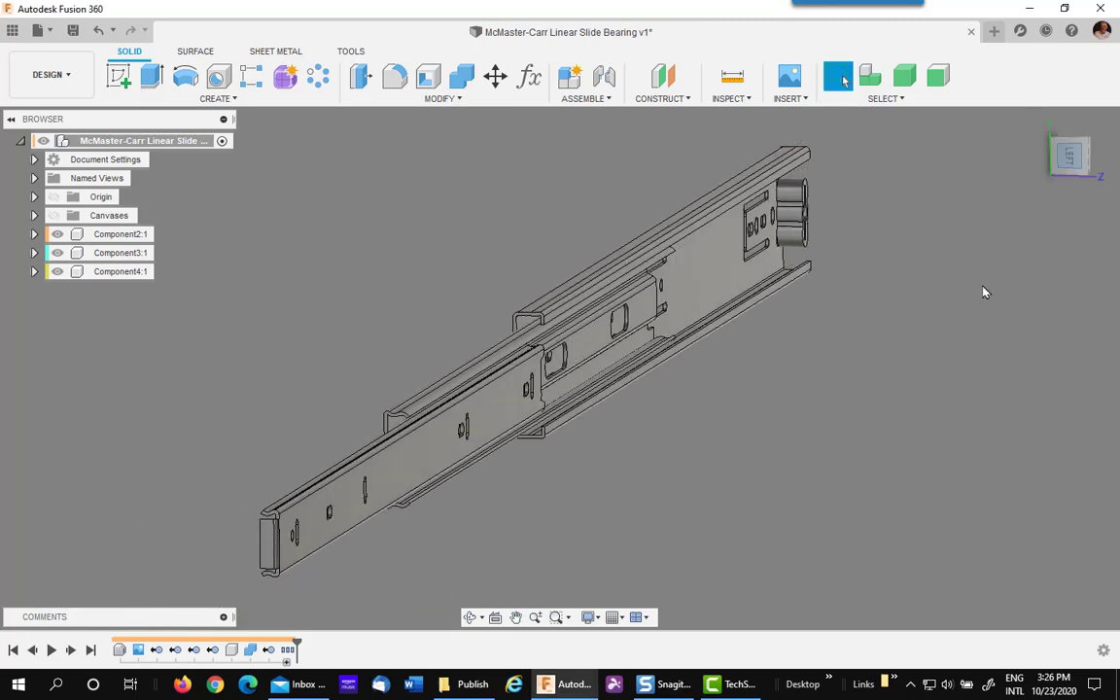
scroll(595, 386, "up", 3)
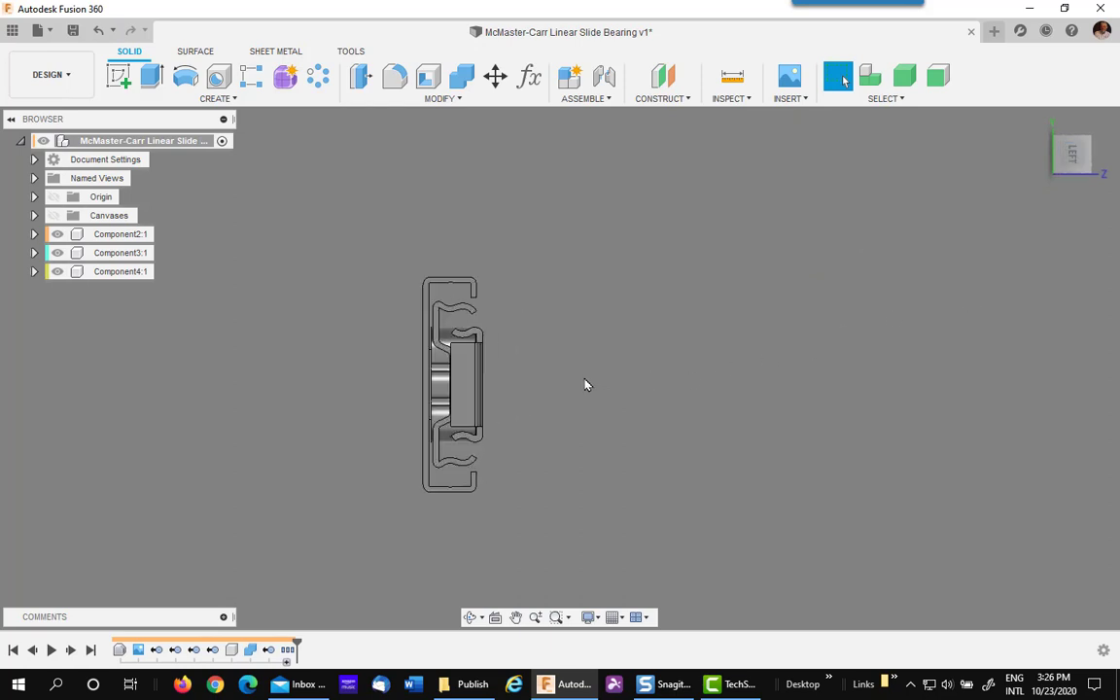
middle_click_drag(579, 380, 529, 340, "shift")
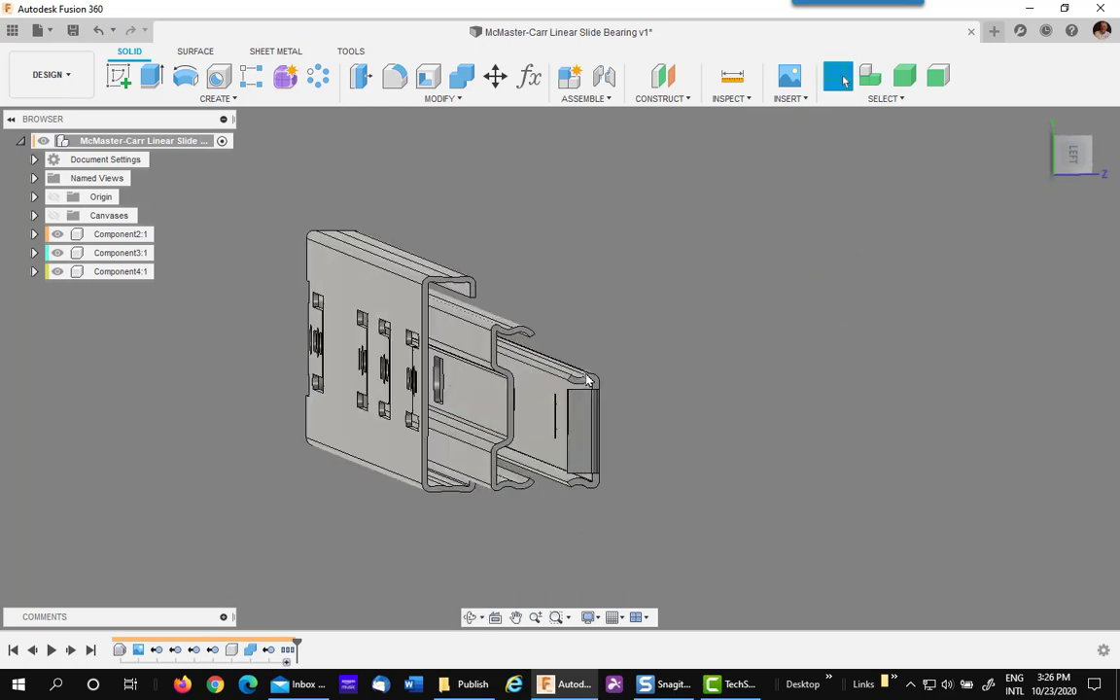
scroll(610, 292, "up", 2)
middle_click_drag(610, 311, 683, 218)
scroll(694, 222, "up", 1)
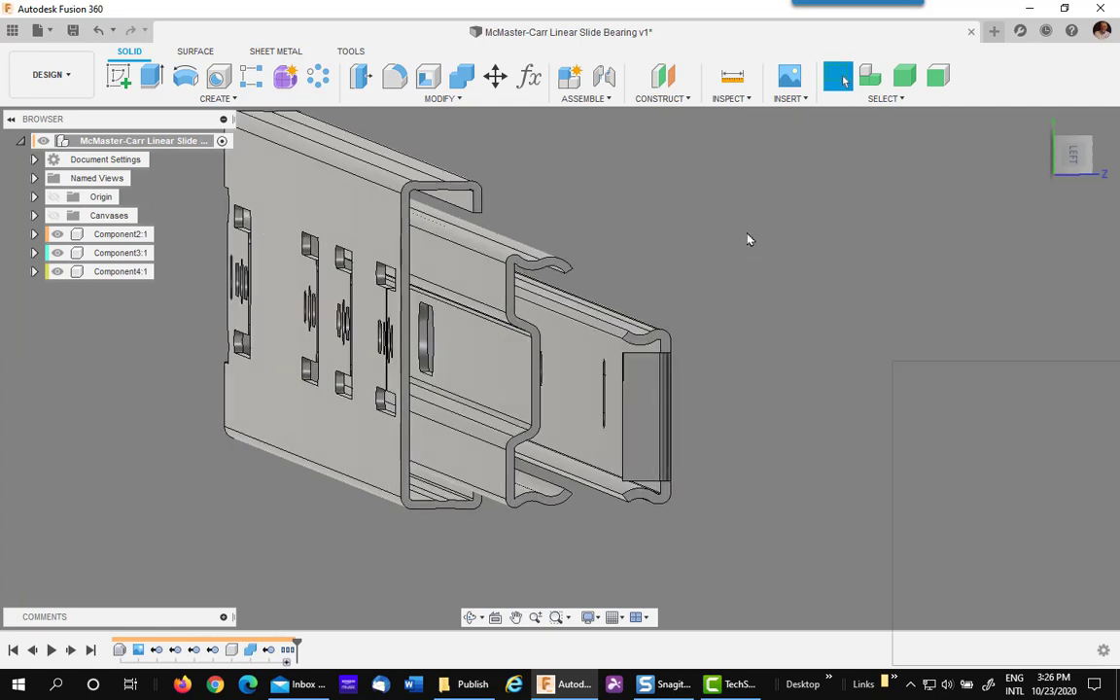
key("super+v")
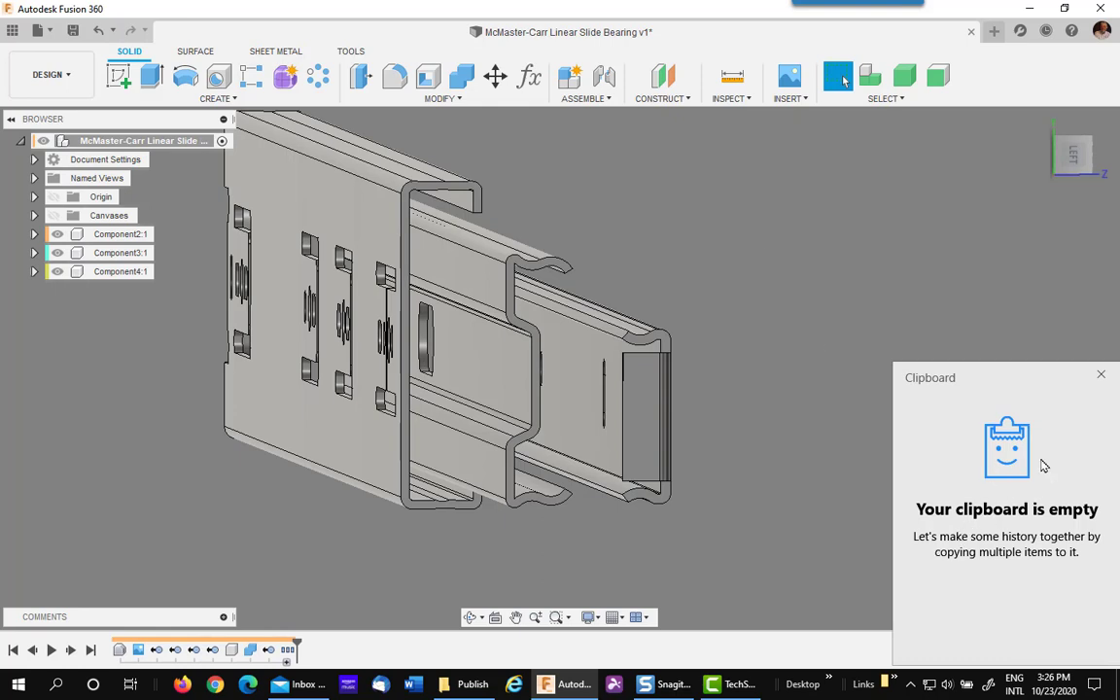
left_click(855, 382)
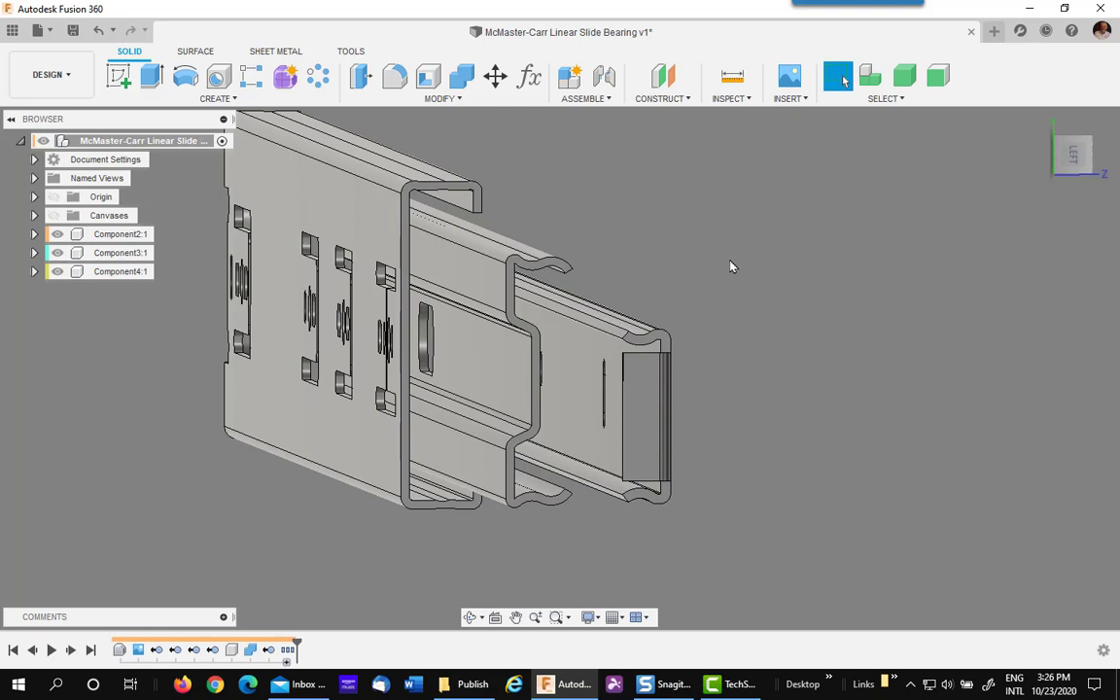
- Measure the distance from the outer rail's outside face to the far end edge of the middle rail's web, and copy it
left_click(734, 78)
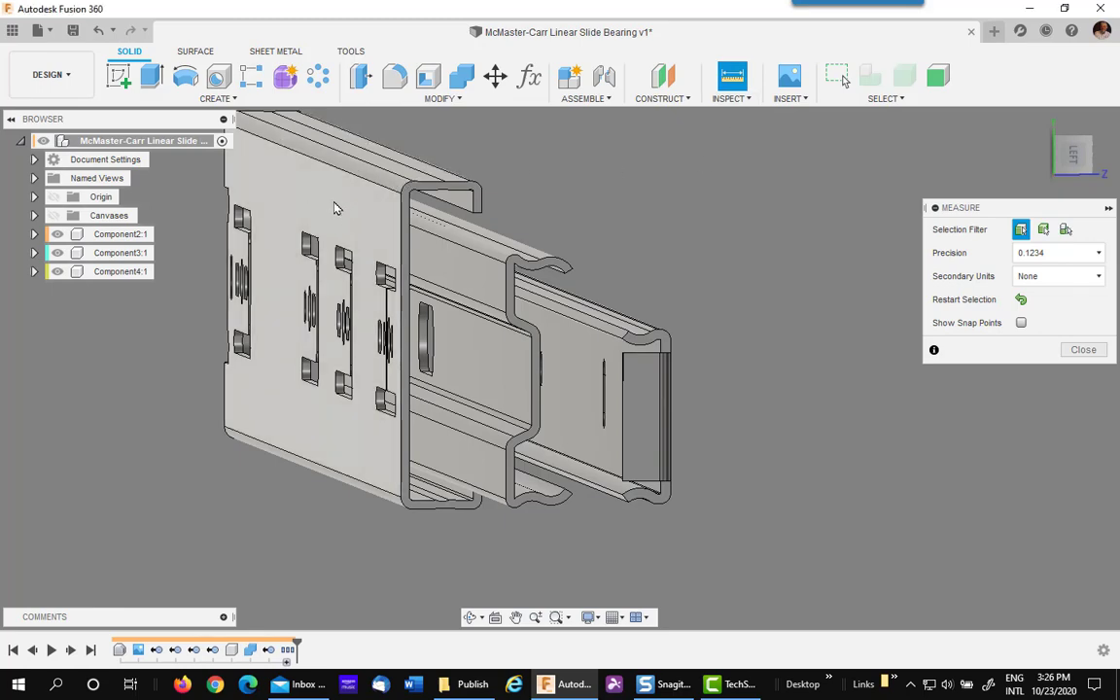
left_click(335, 208)
scroll(544, 399, "up", 5)
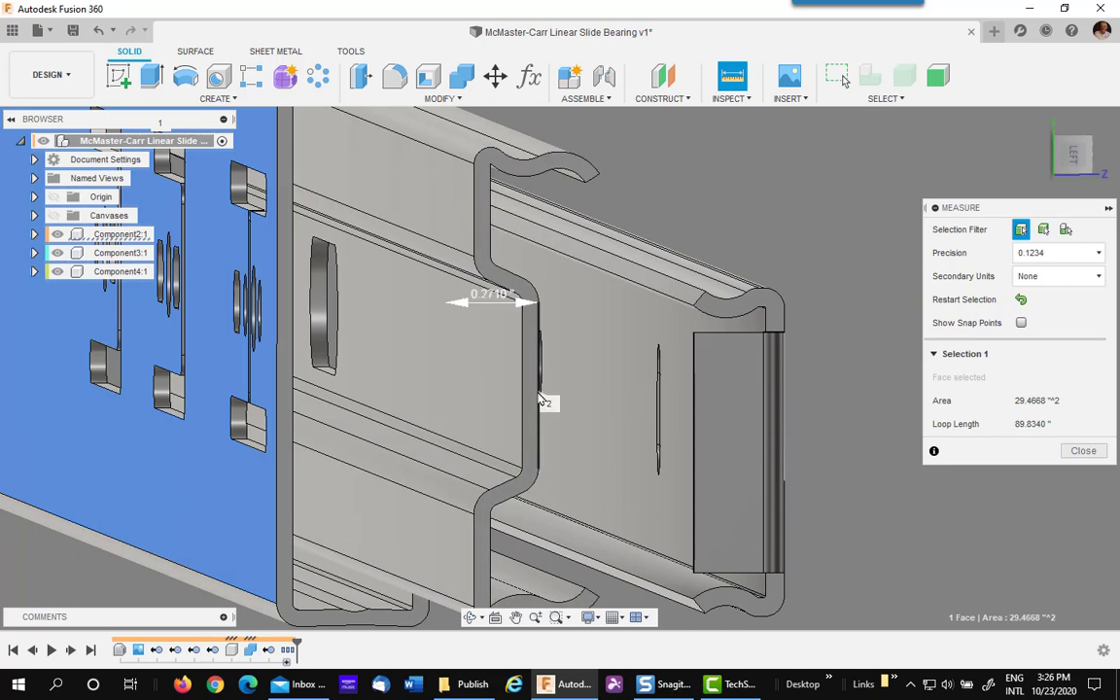
left_click(541, 398)
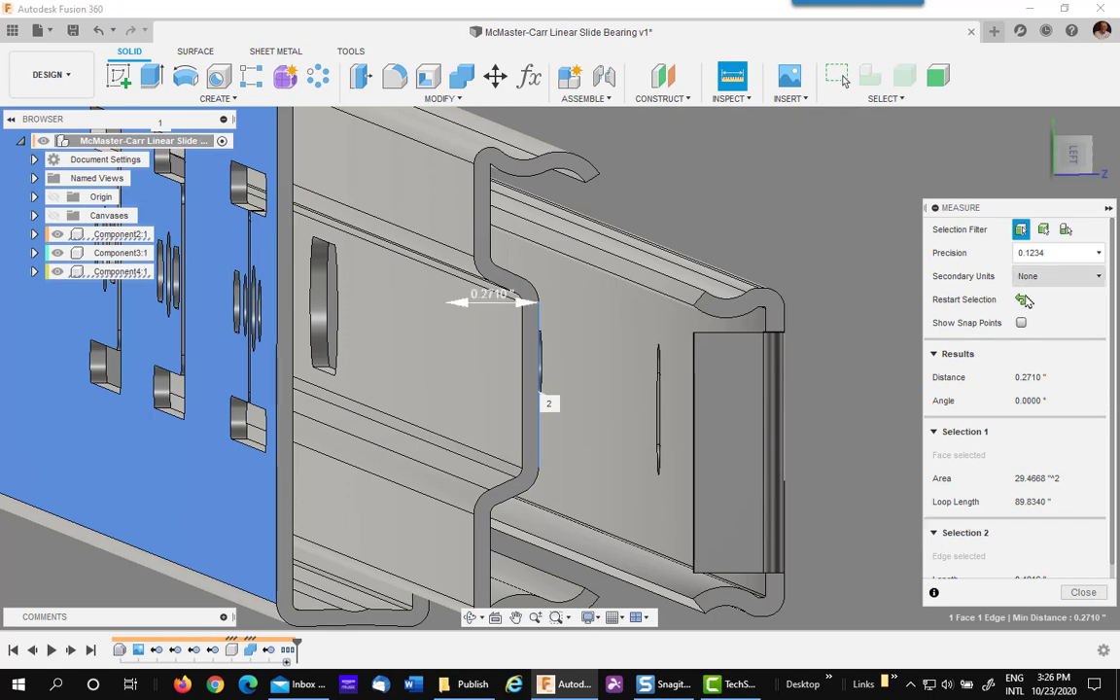
- Restart the measurement from the outer rail's outside face to the inner rail's vertical end edge, copy the distance, and check the clipboard history
left_click(1020, 299)
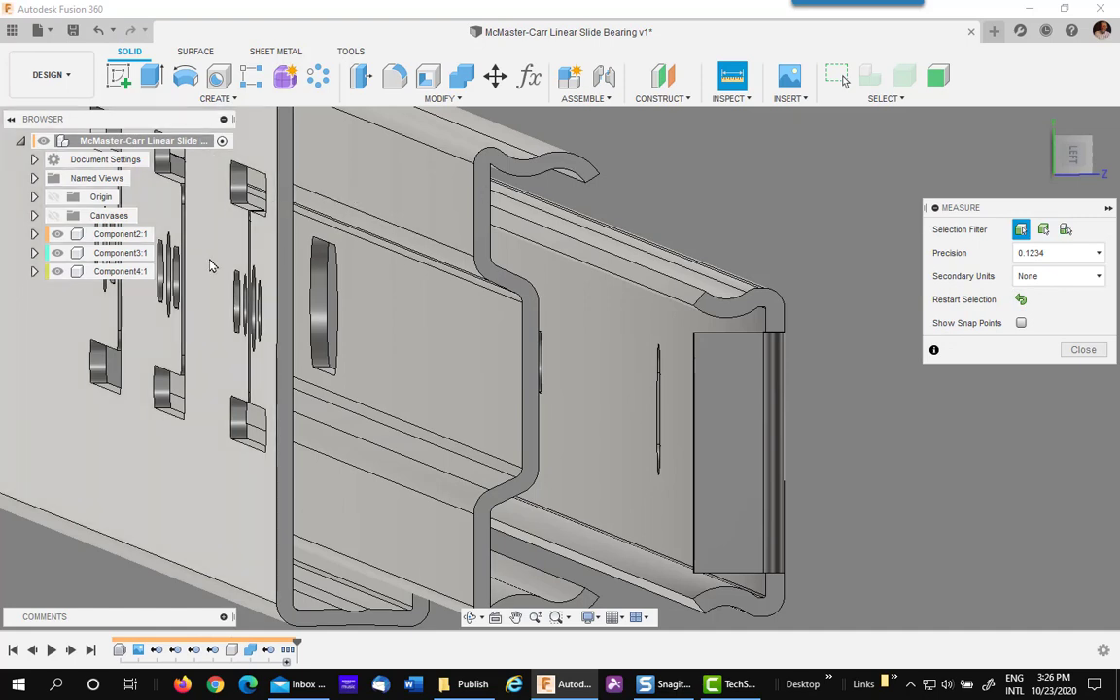
left_click(215, 268)
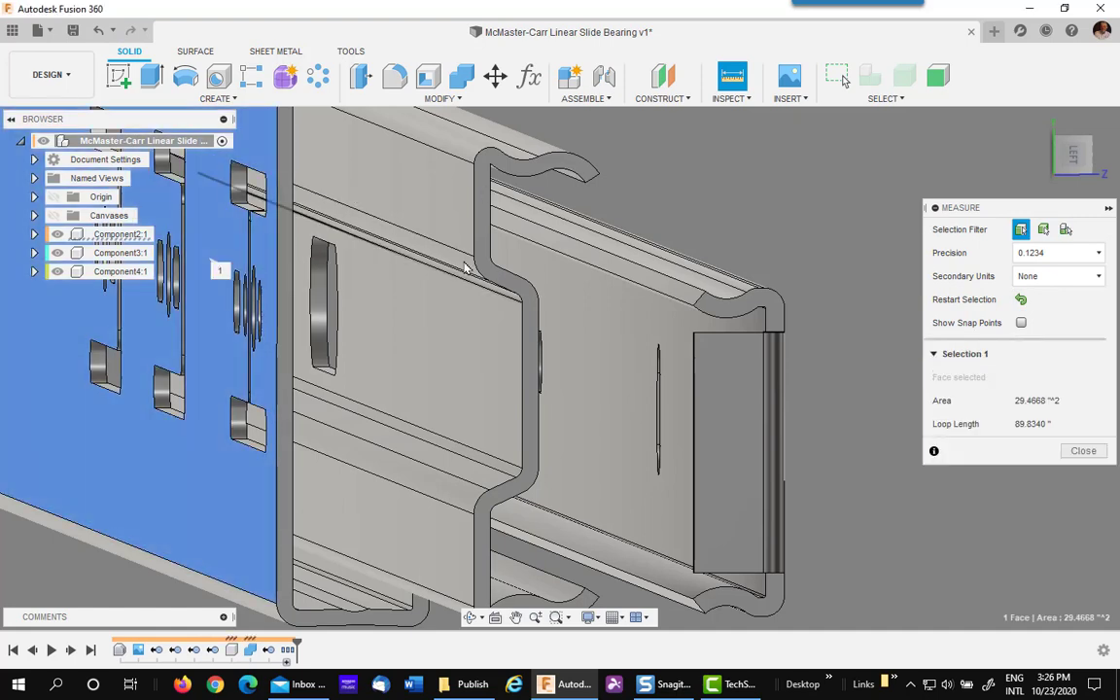
left_click(769, 421)
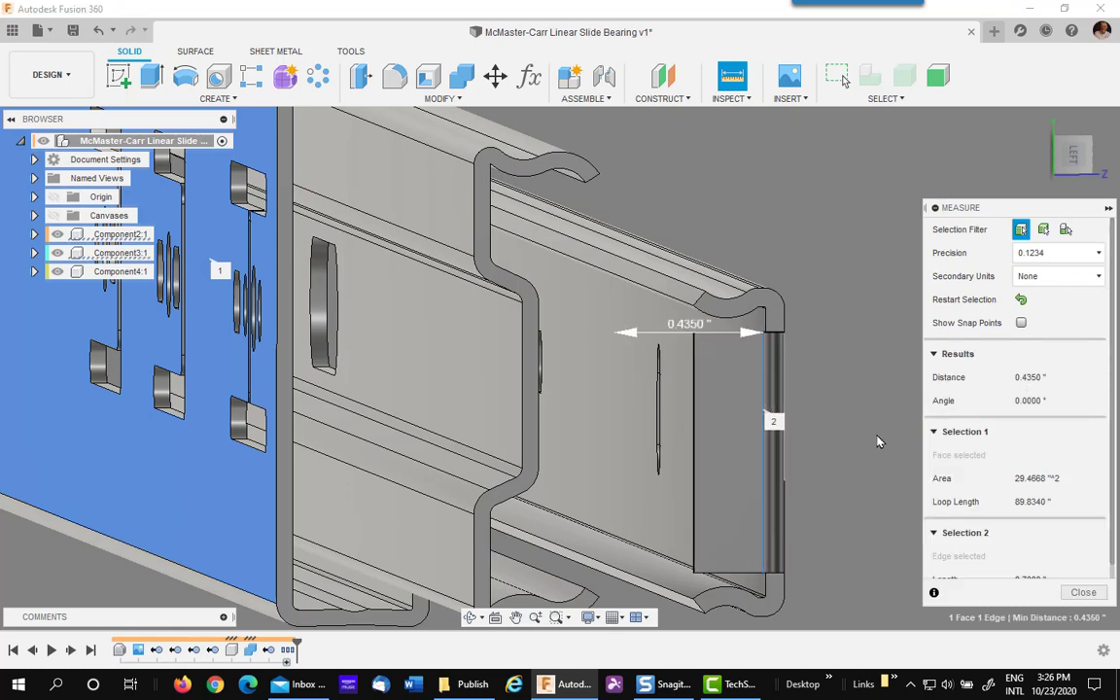
left_click(1083, 592)
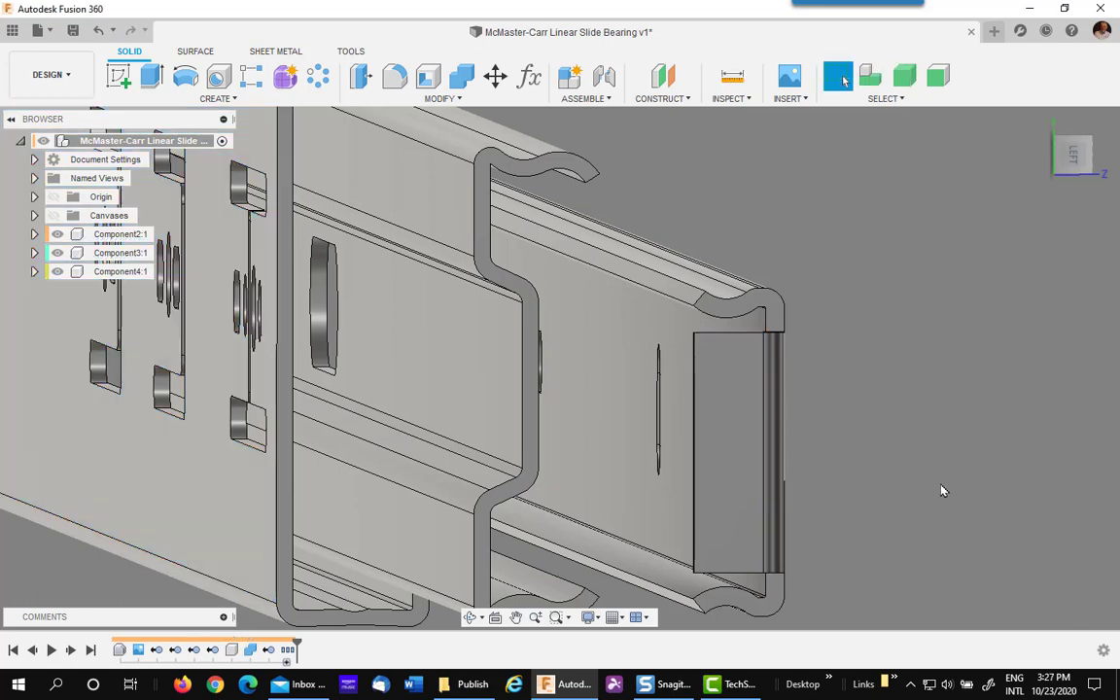
key("super+v")
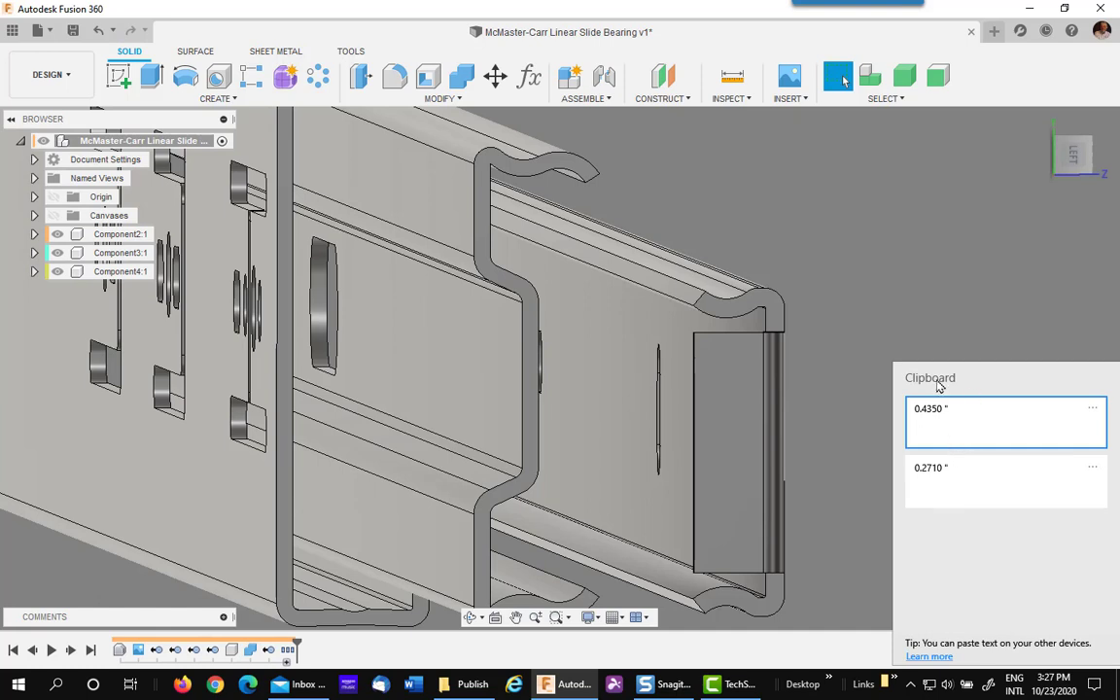
left_click(892, 289)
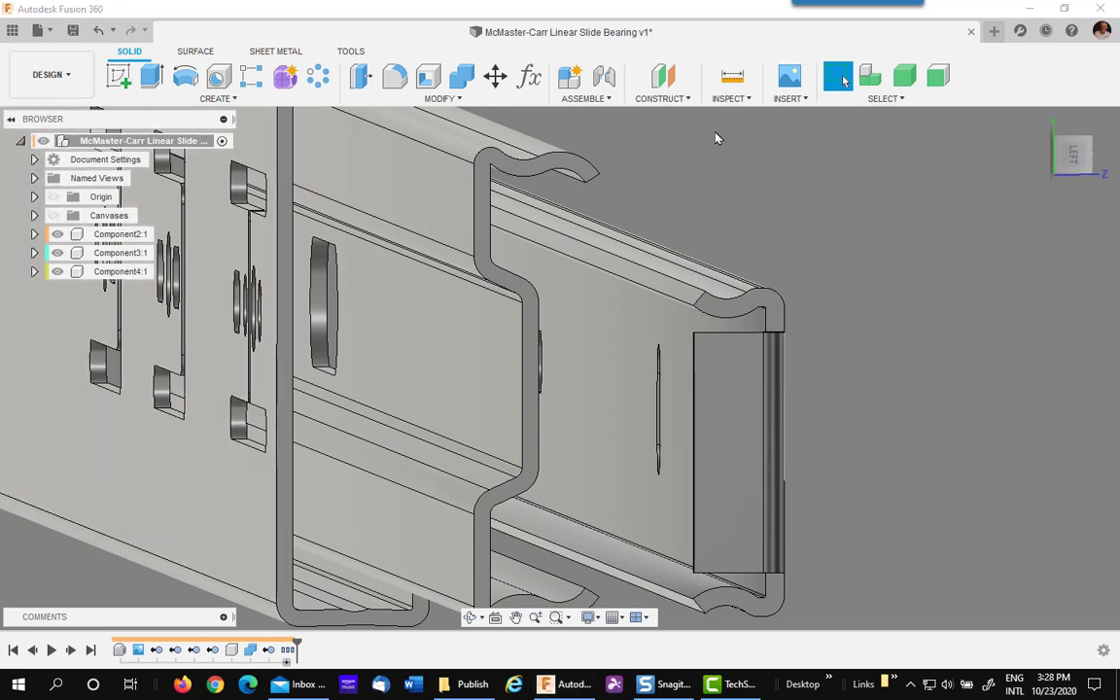
- Define a joint between the outer end-edge midpoint of Component2's web and the web end edge of Component4, and flip its direction
left_click(603, 80)
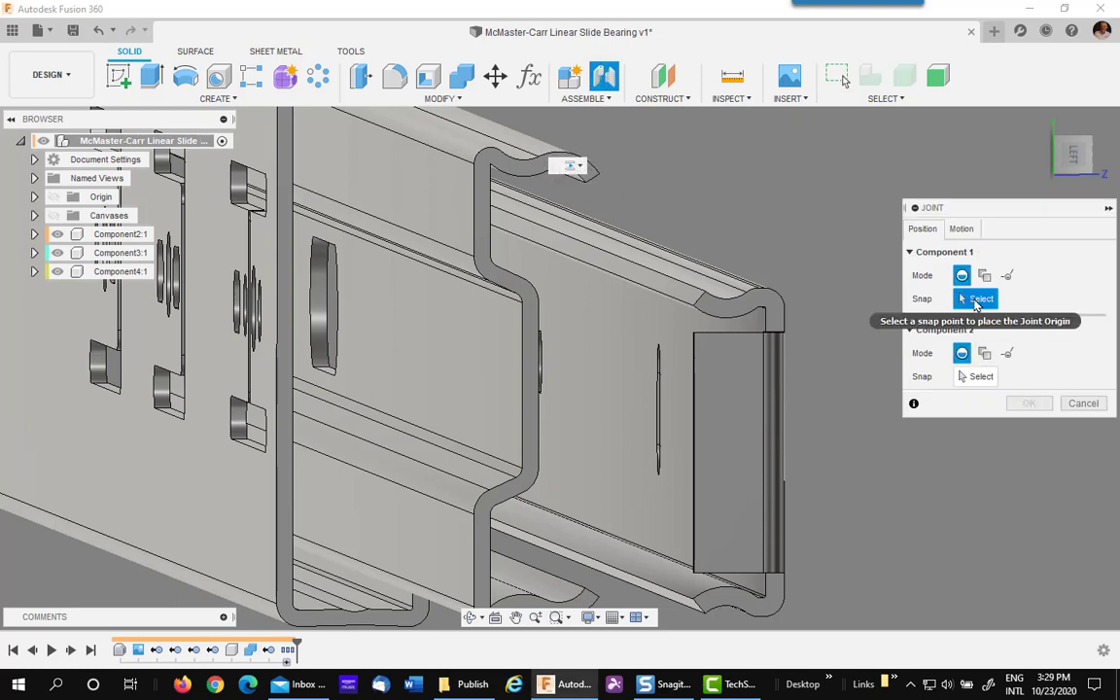
scroll(315, 382, "up", 4)
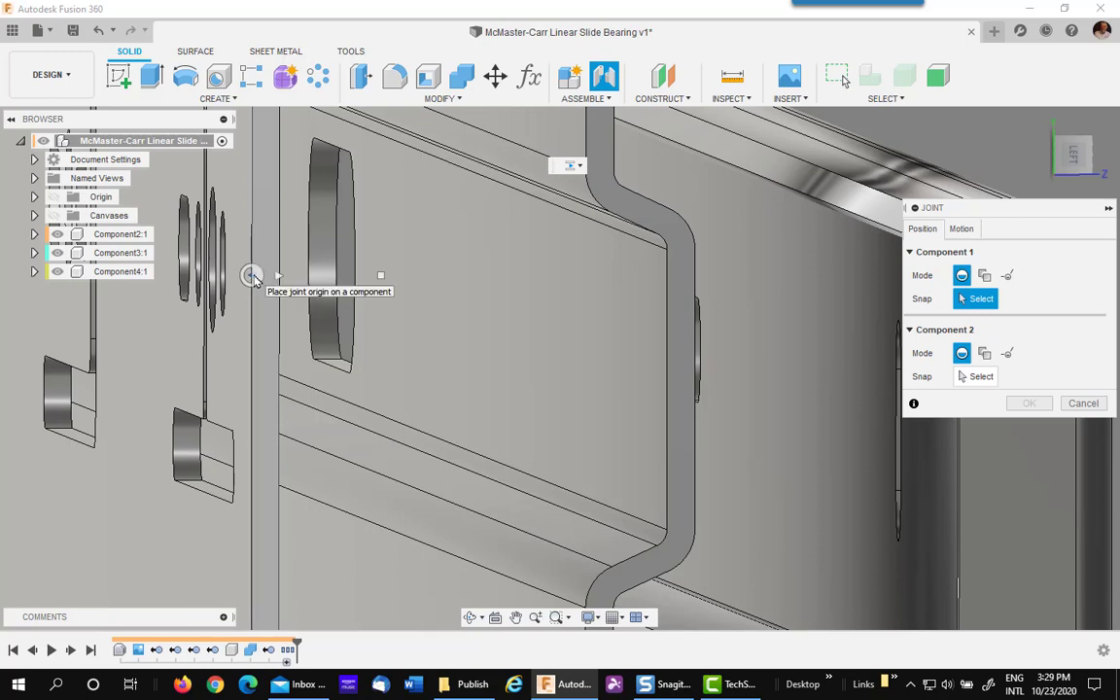
left_click(250, 276)
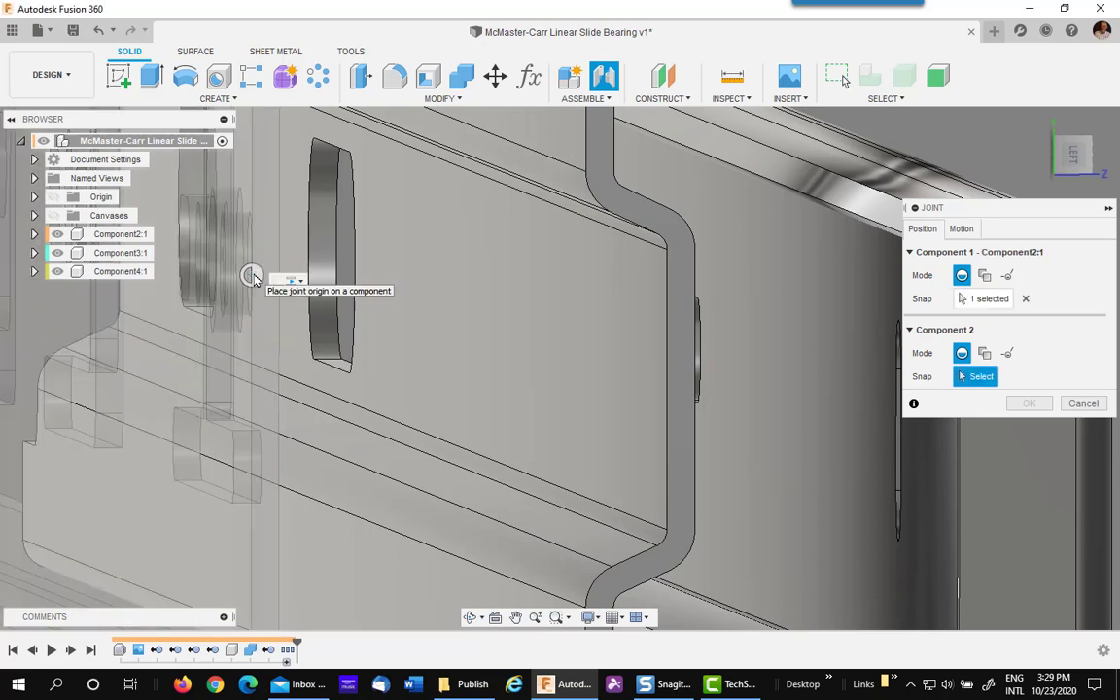
left_click(691, 390)
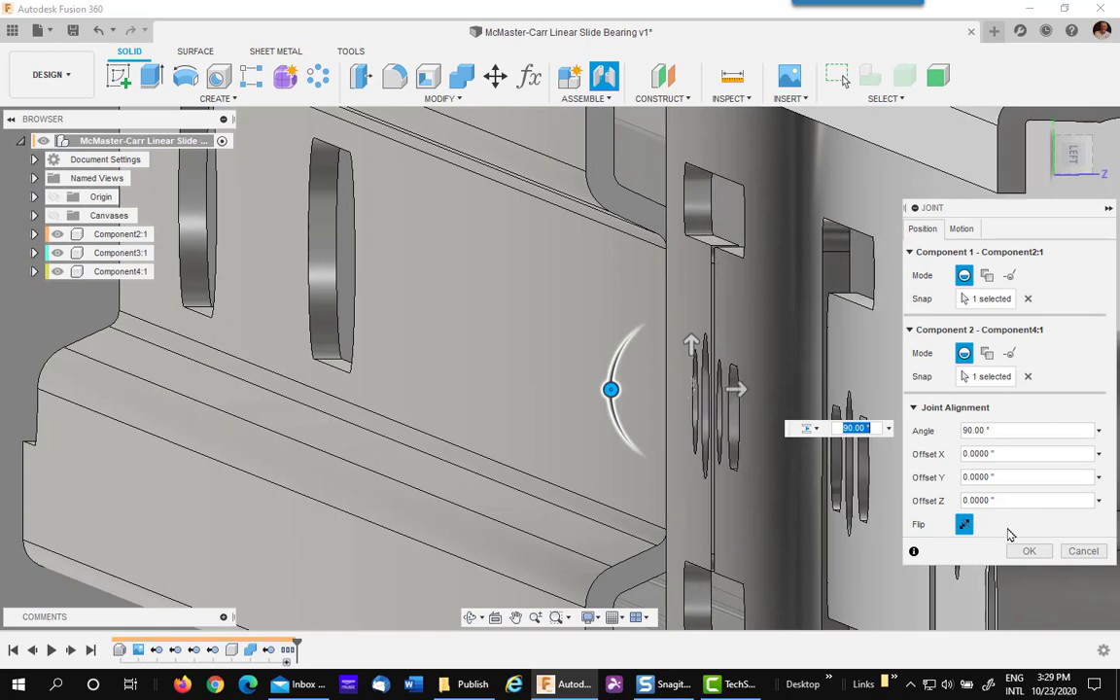
left_click(965, 526)
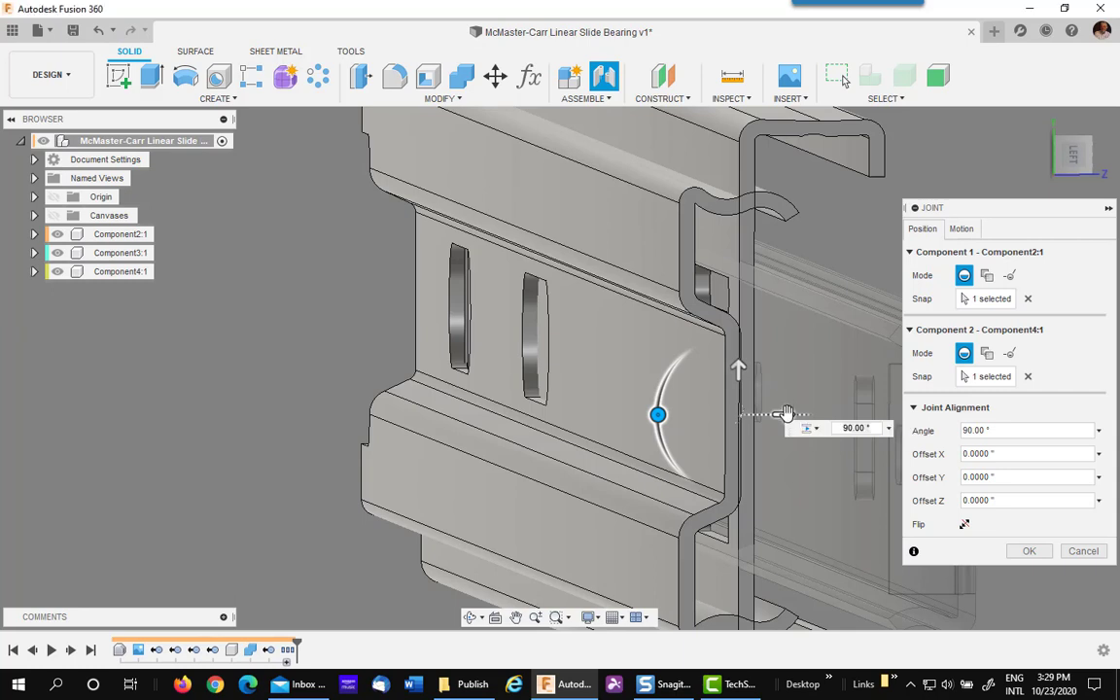
- Set the joint's X offset to -0.2710 in, using the copied measurement, and finish the joint
left_click(788, 412)
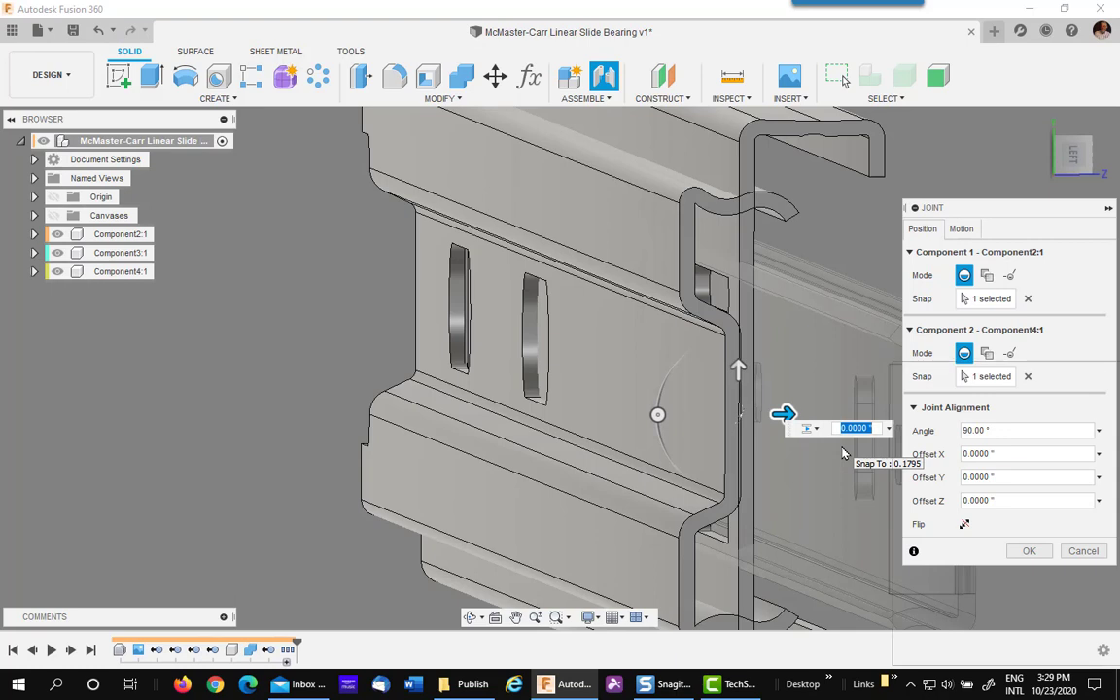
key("super+v")
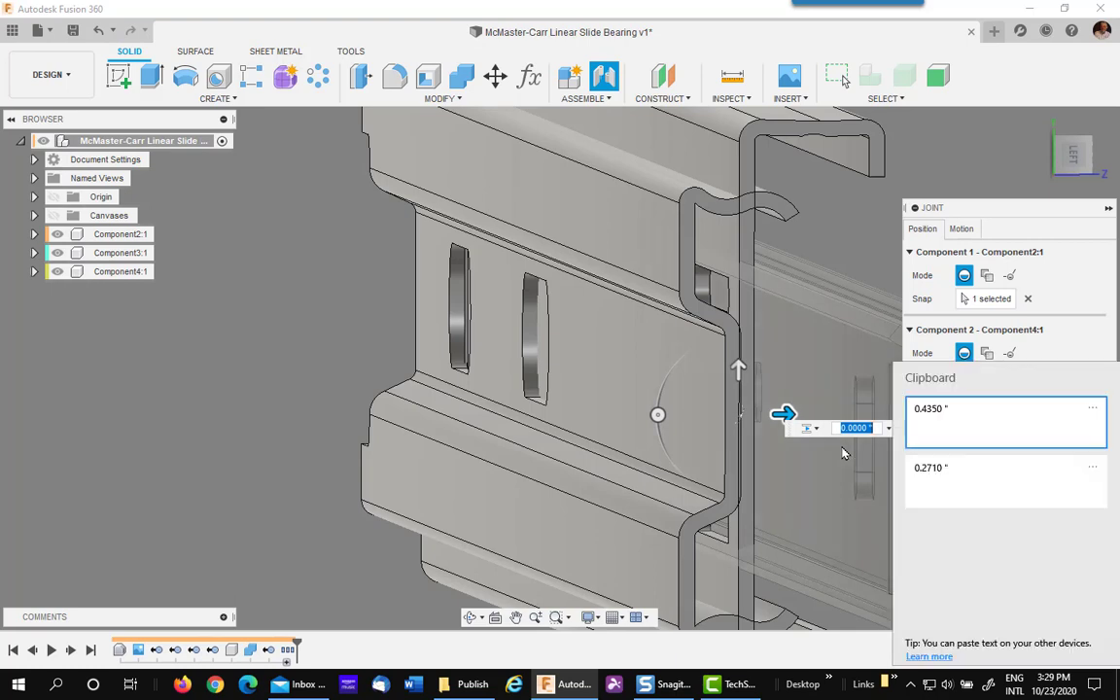
left_click(939, 472)
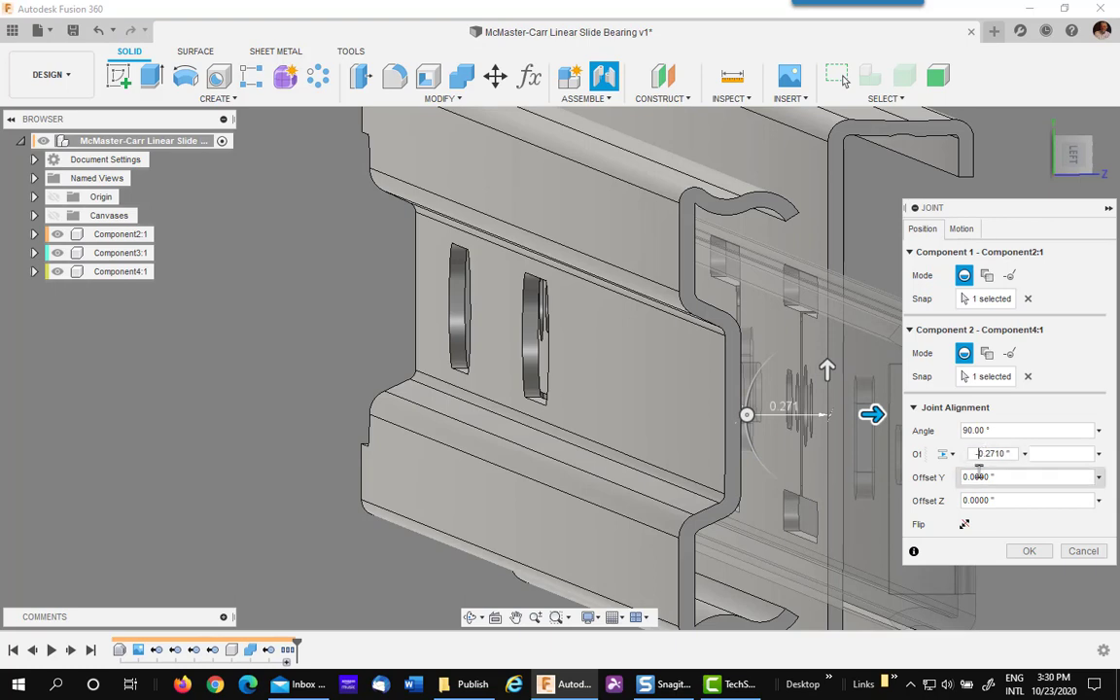
type("-")
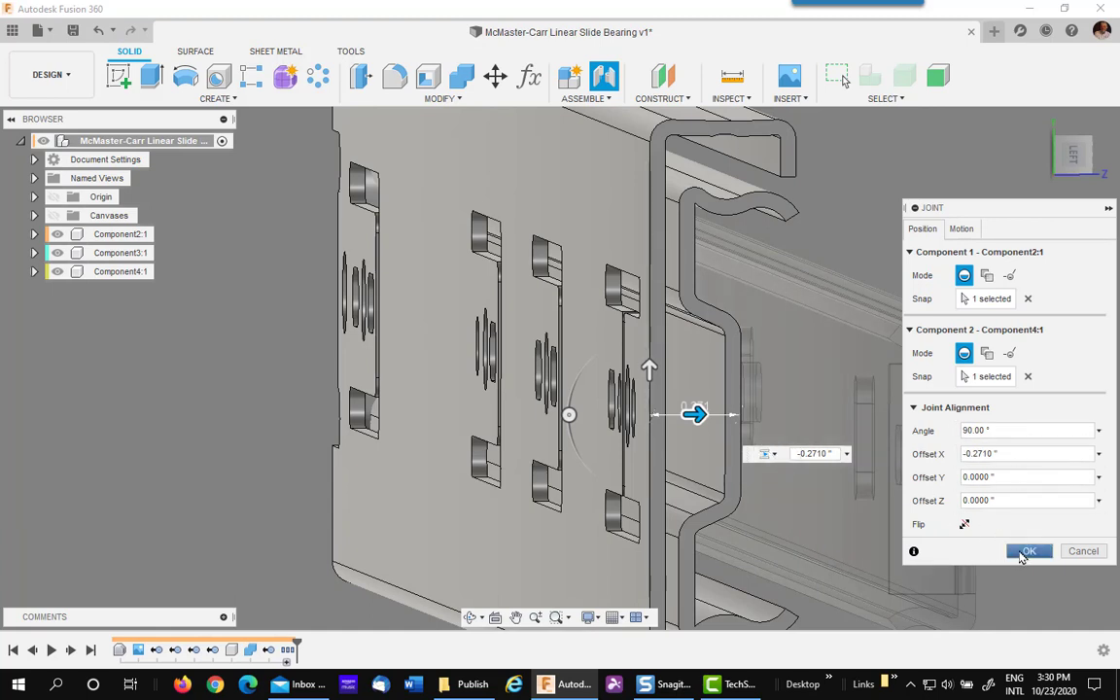
left_click(1026, 552)
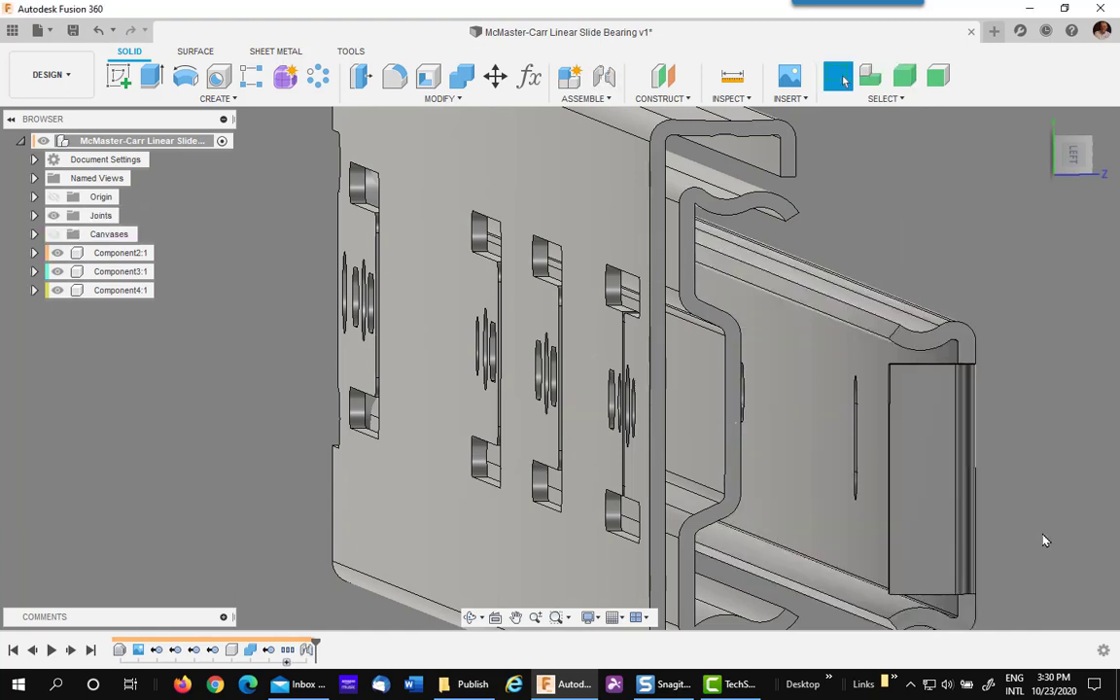
- Define a second joint between Component2's outer end-edge midpoint and Component3's vertical end-edge midpoint, and flip its direction
left_click(602, 78)
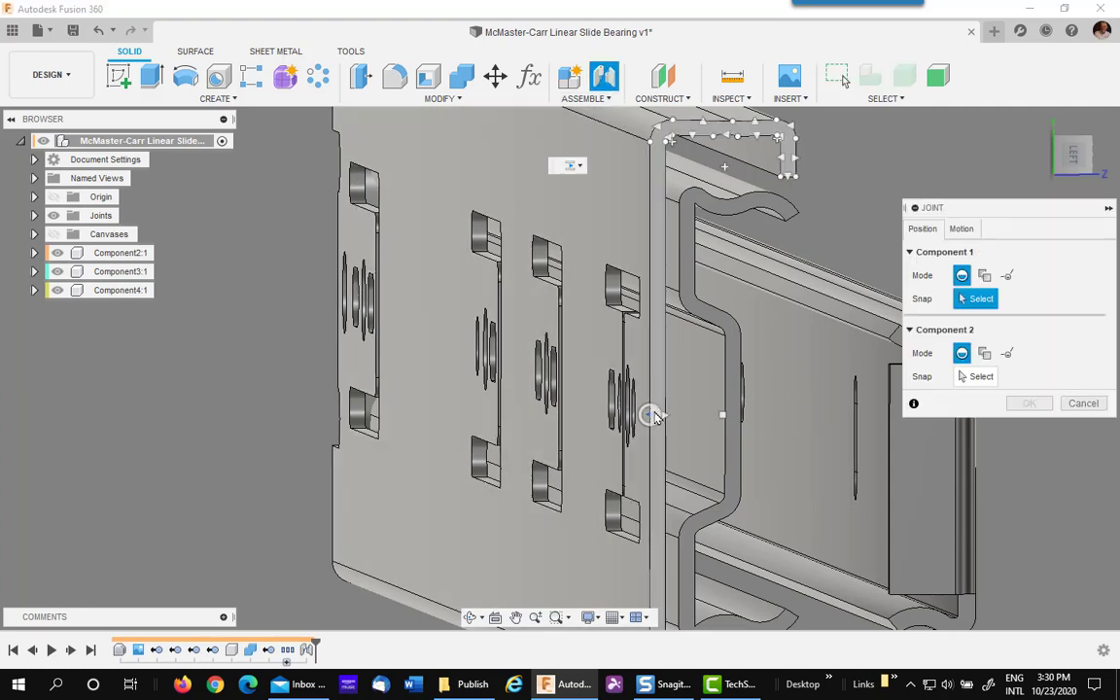
left_click(651, 415)
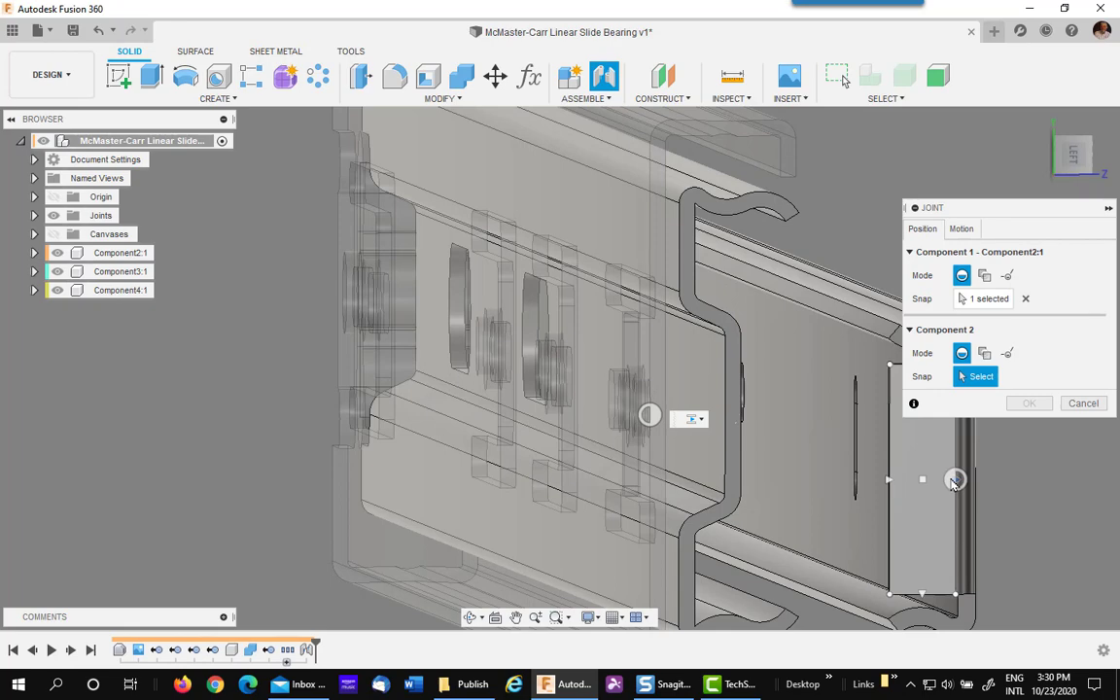
left_click(954, 483)
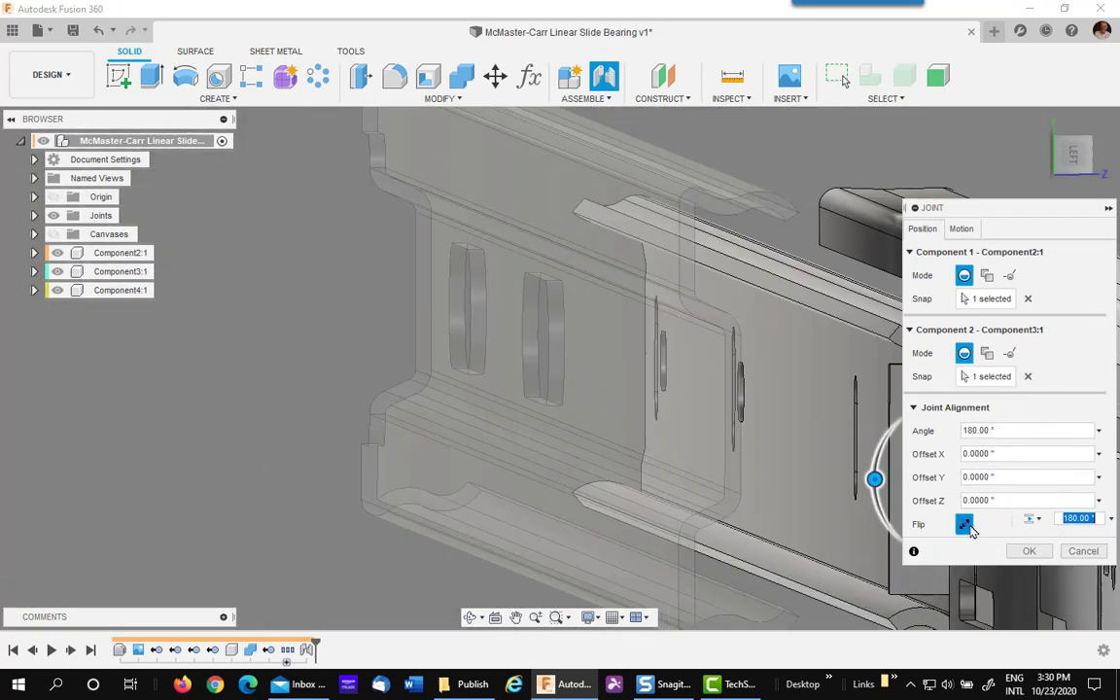
left_click(964, 523)
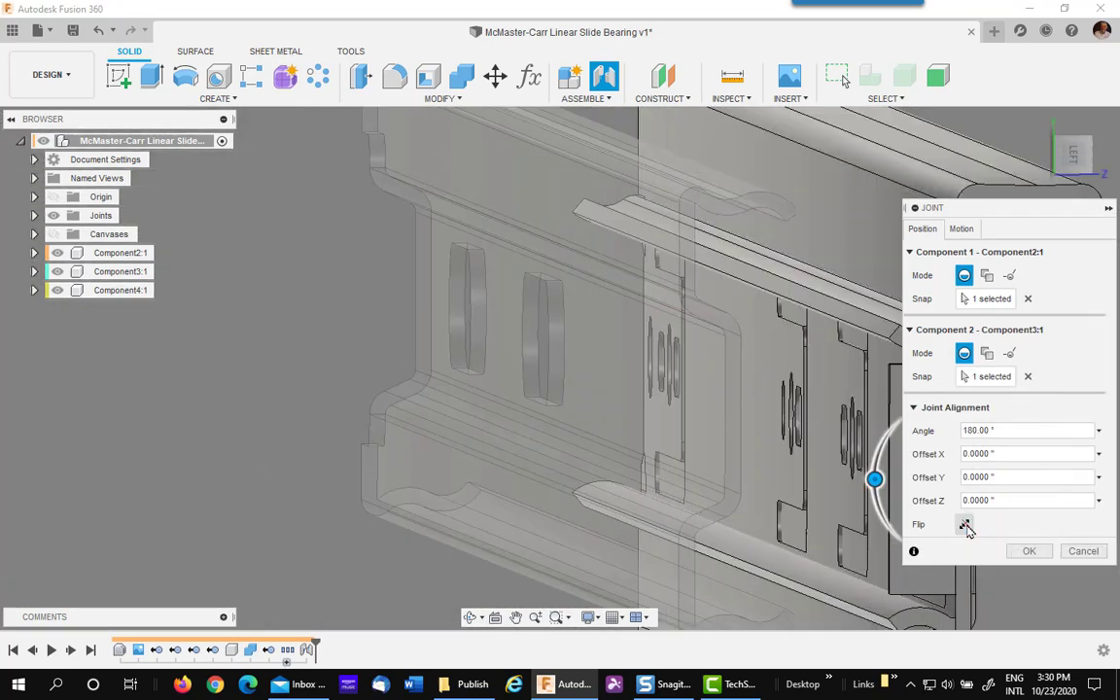
- Set the second joint's Y offset to -0.4350 in, using the copied measurement, and finish the joint
middle_click_drag(331, 420, 165, 386)
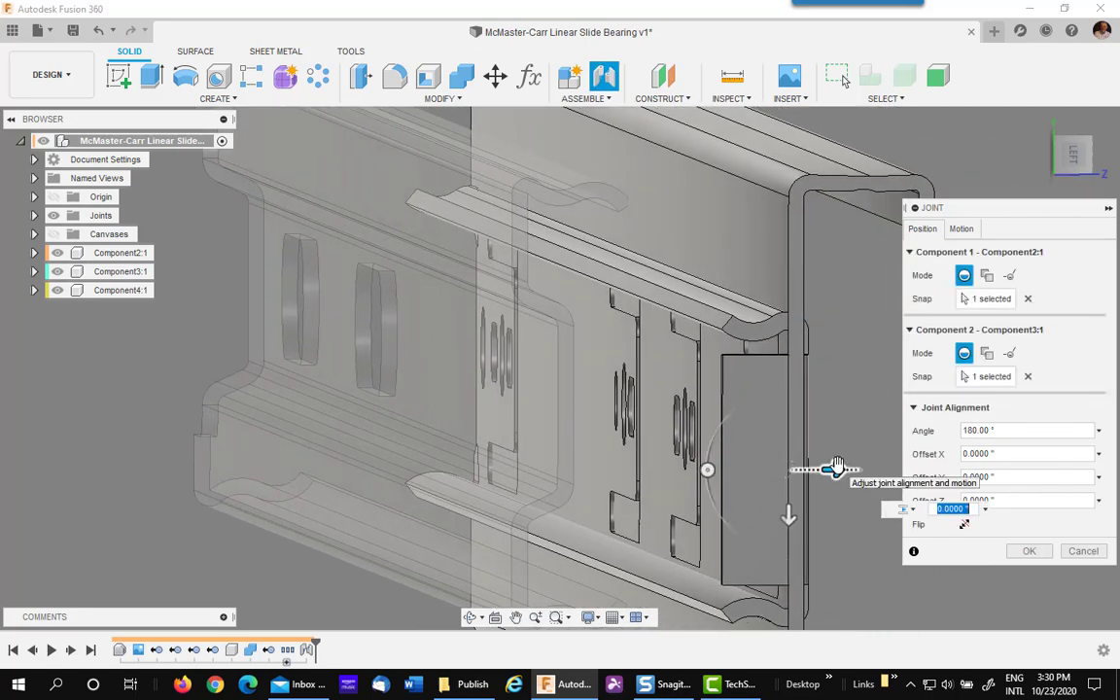
key("BackSpace")
key("super+v")
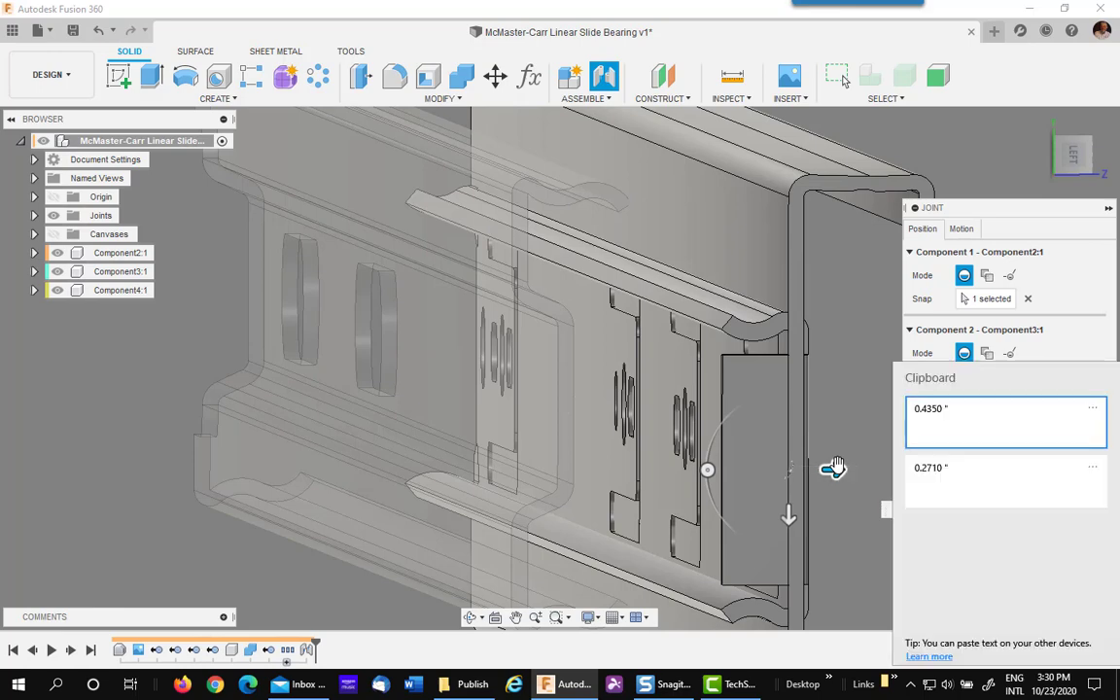
left_click(956, 420)
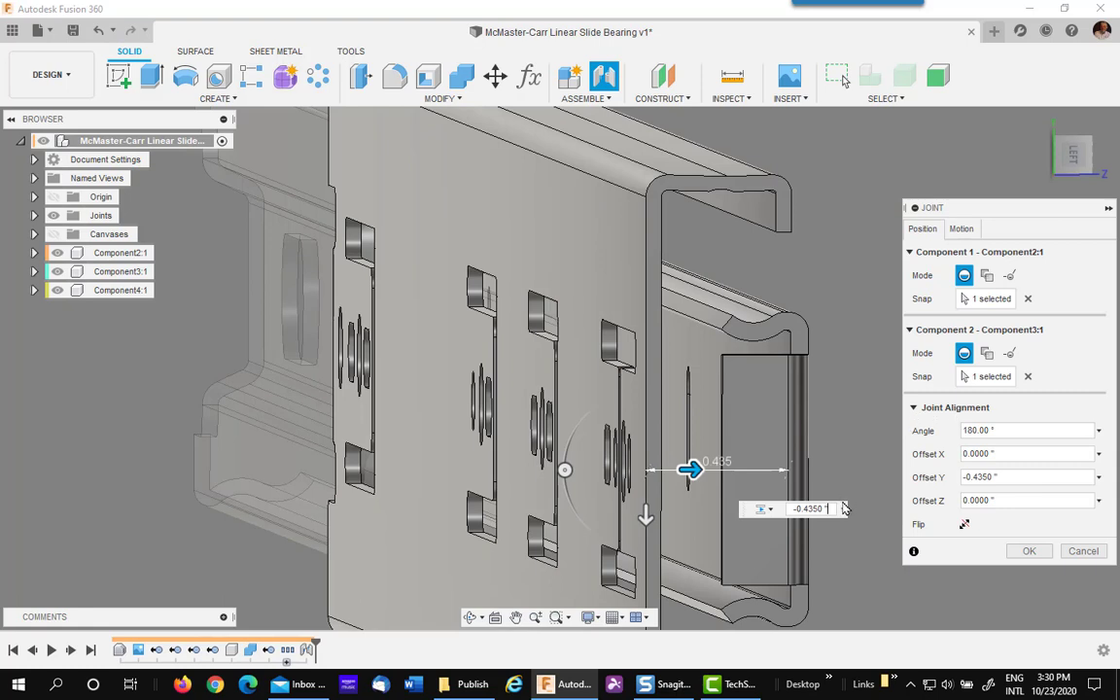
left_click(1025, 554)
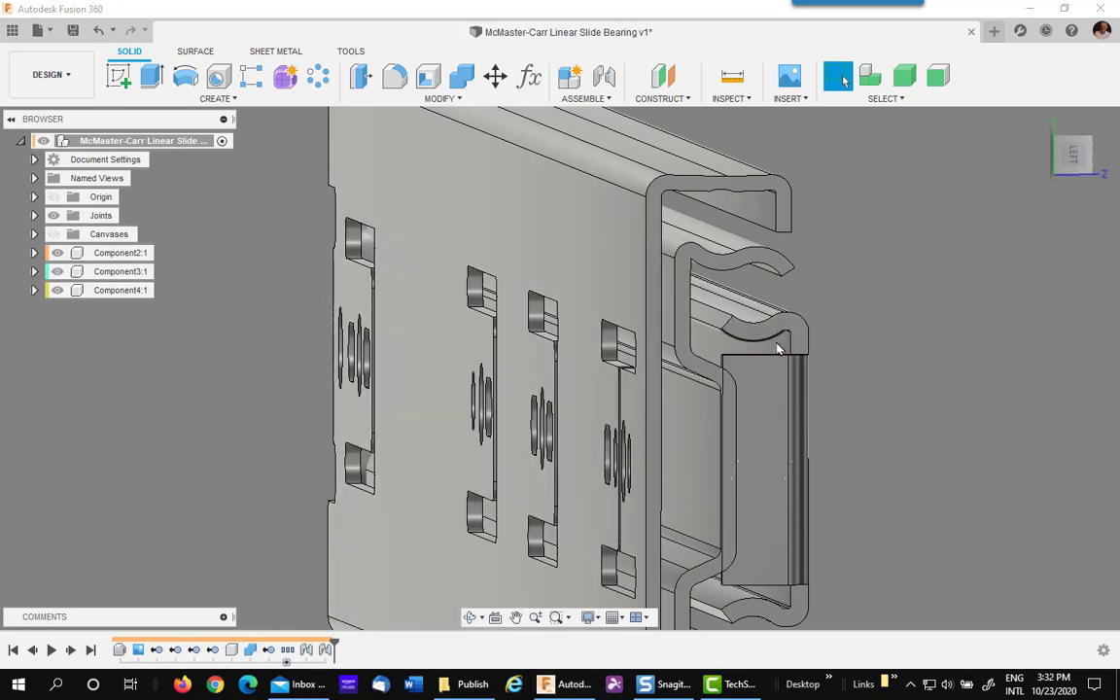
- Try moving the inner rail, revert the assembly's position, and ground Component2
left_click_drag(776, 404, 744, 395)
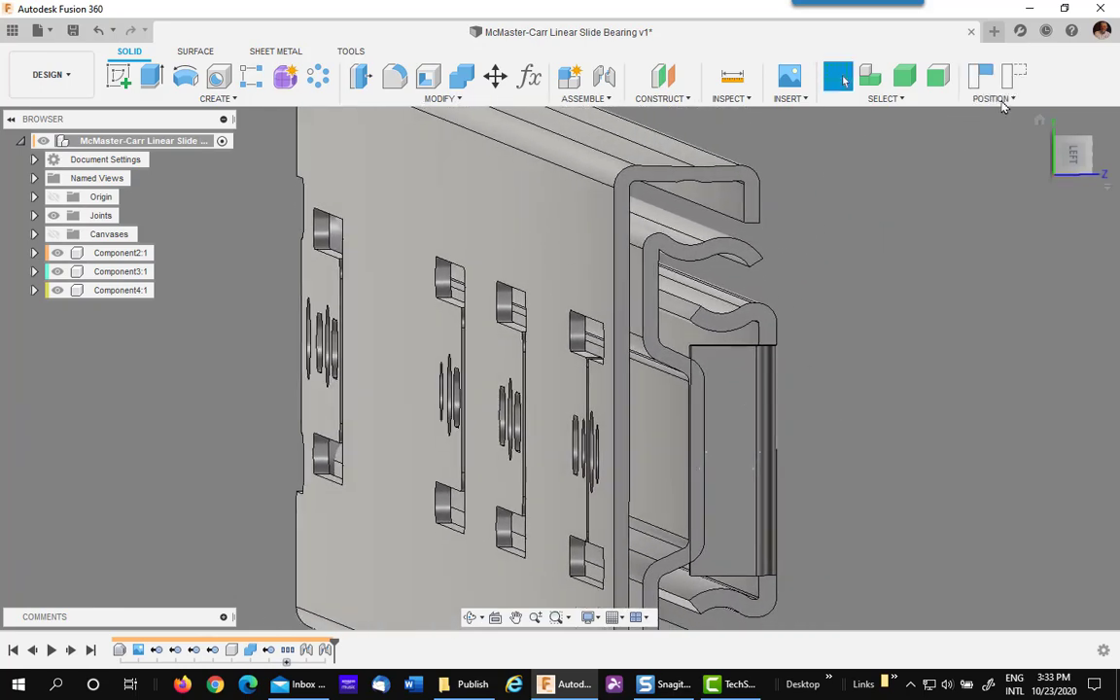
left_click(1009, 81)
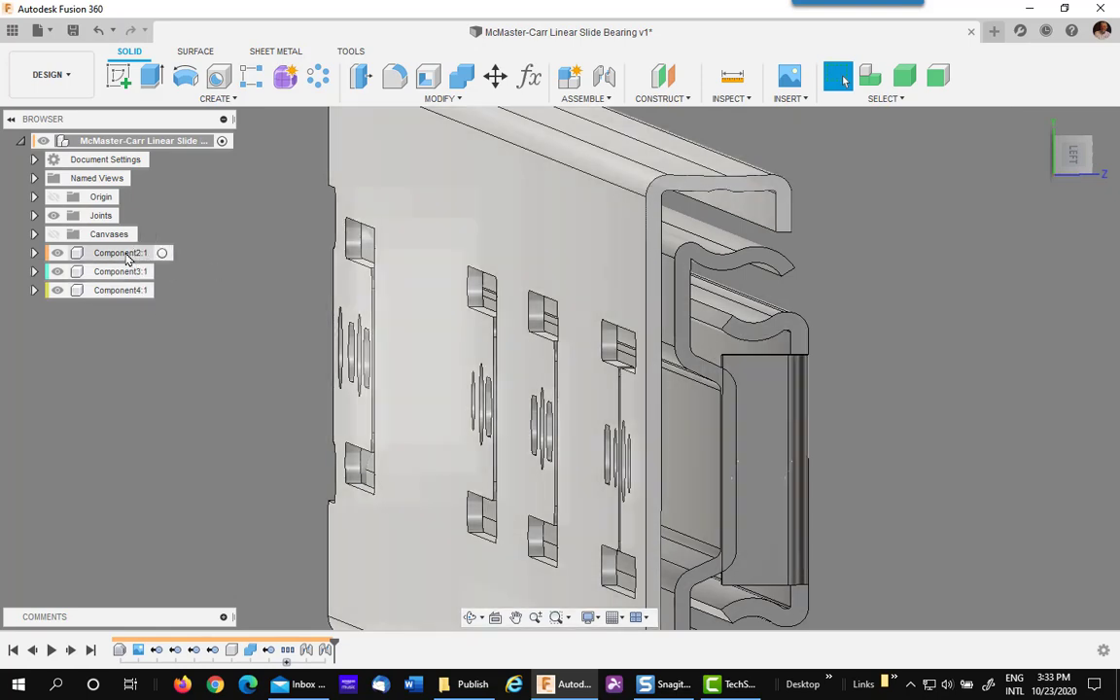
right_click(126, 256)
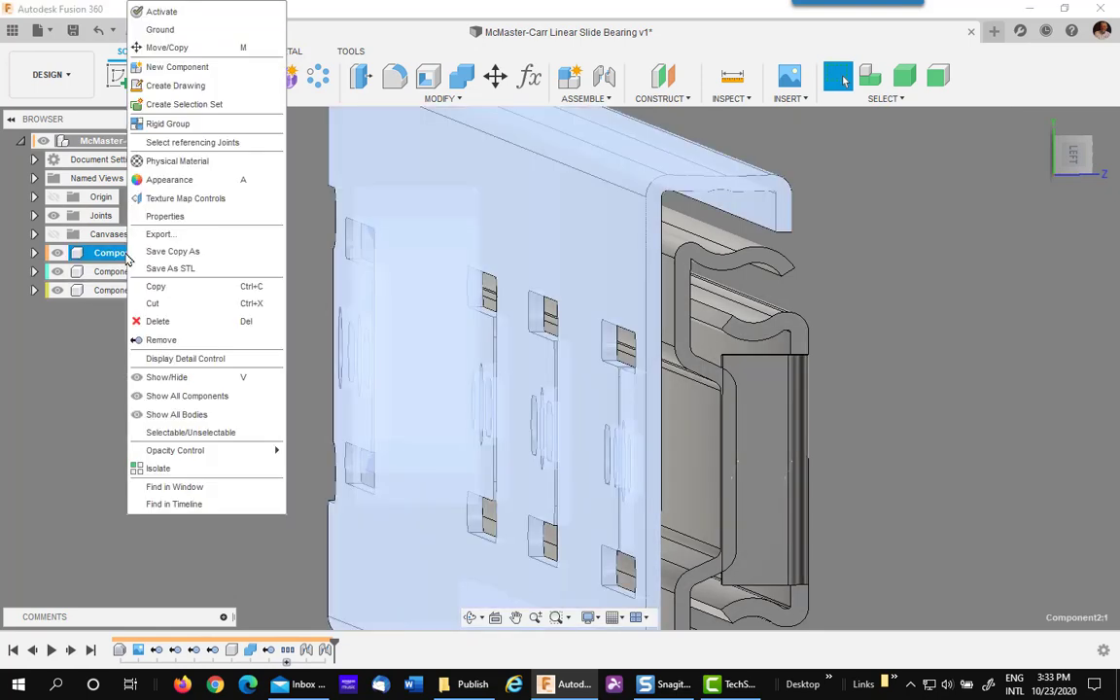
left_click(161, 29)
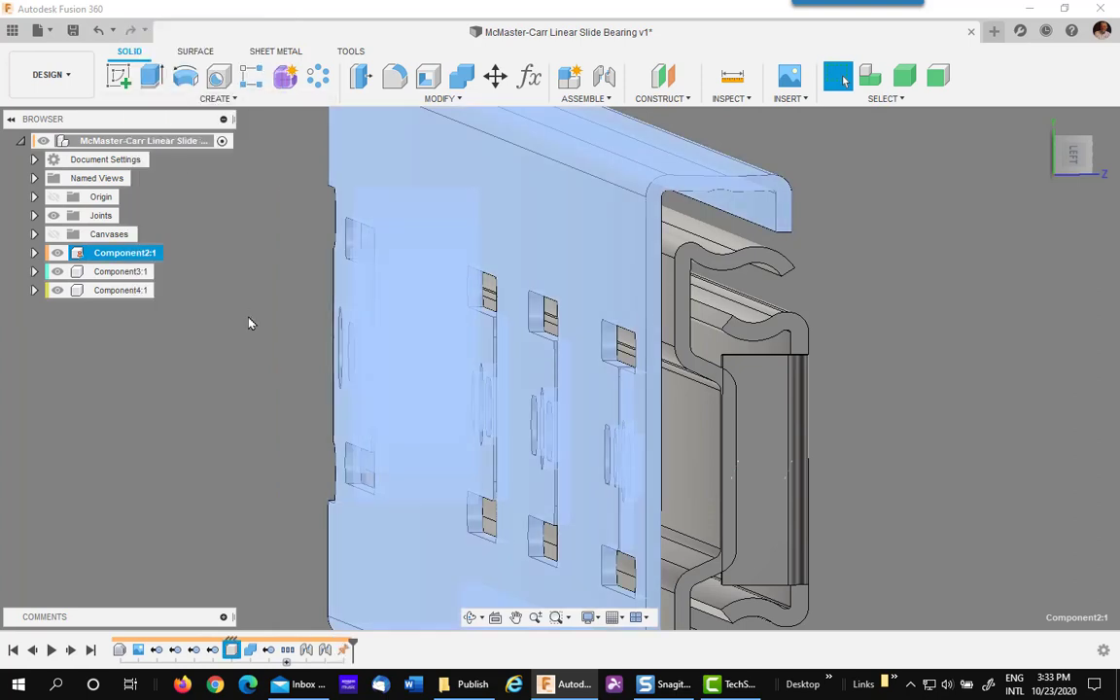
left_click(315, 428)
- Slide the inner rail Component3 outward along its joint and check its travel from an angle
left_click_drag(767, 442, 795, 444)
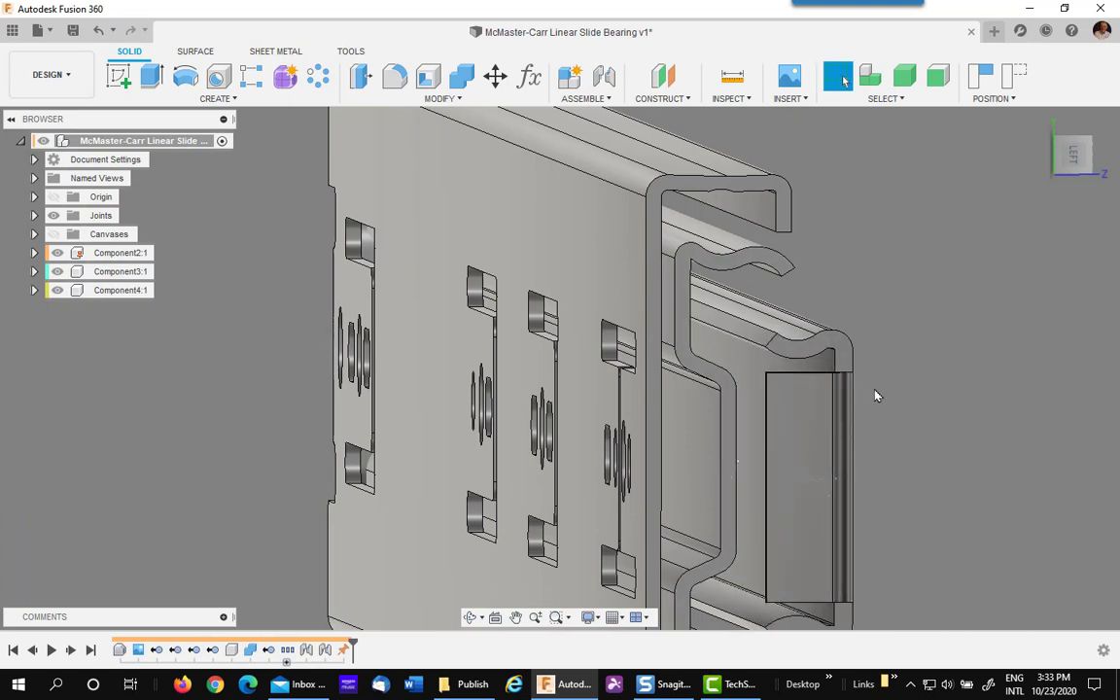
middle_click_drag(878, 391, 897, 394, "shift")
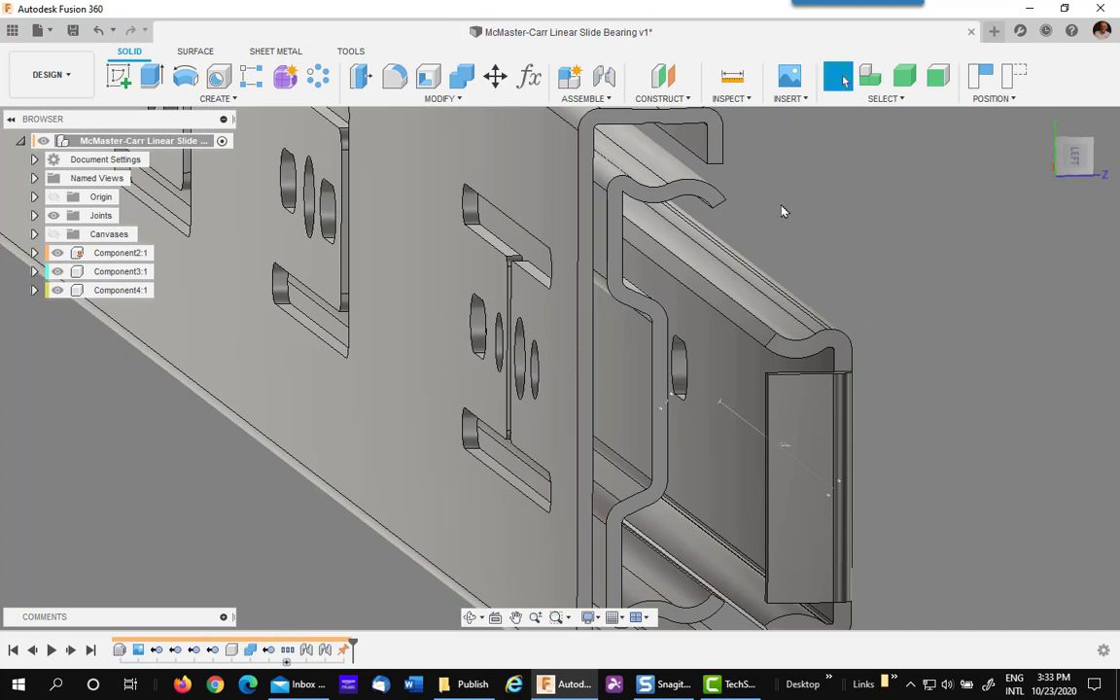
- Align the end face of the inner rail Component3 to the profile end face of the middle rail Component4
left_click(452, 102)
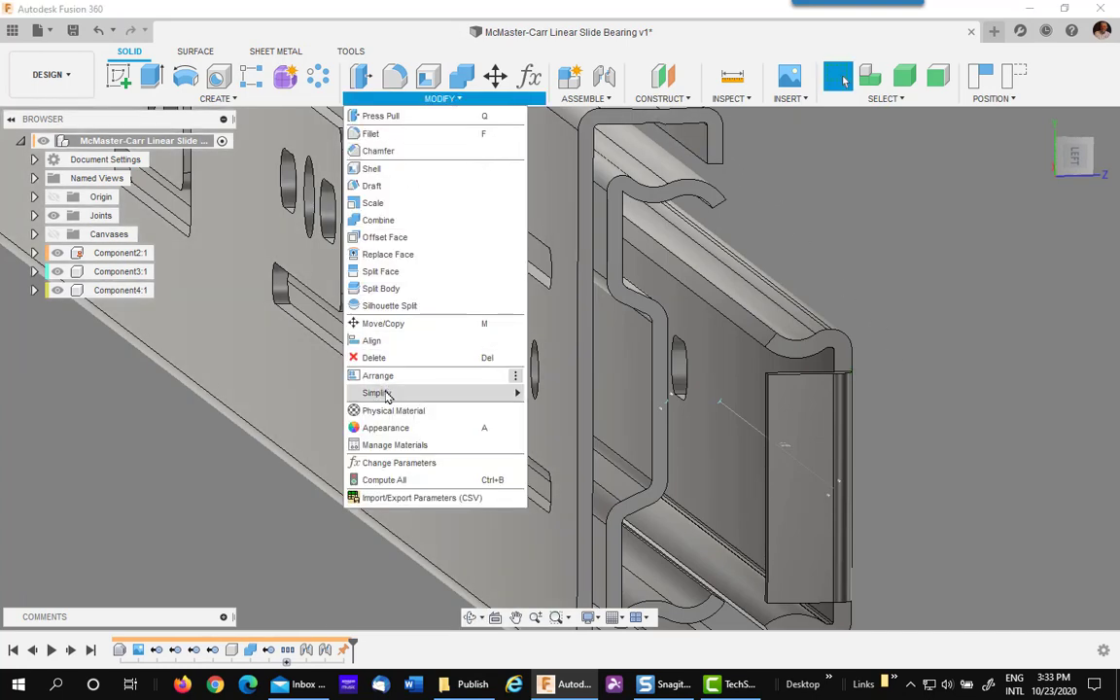
mouse_move(397, 398)
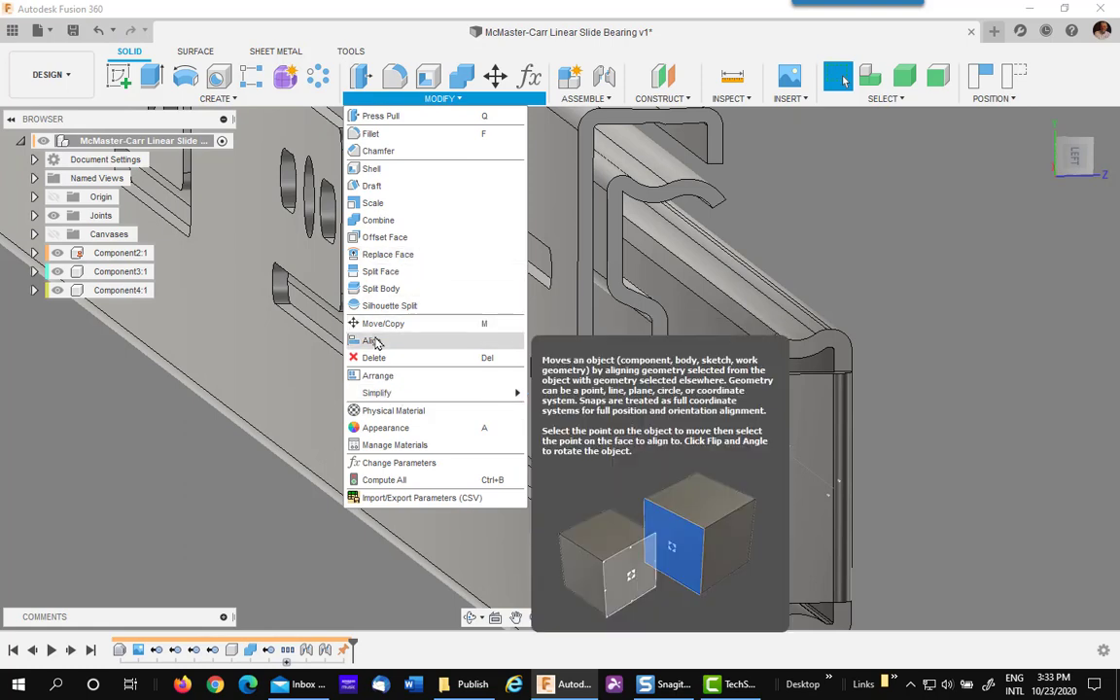
left_click(369, 340)
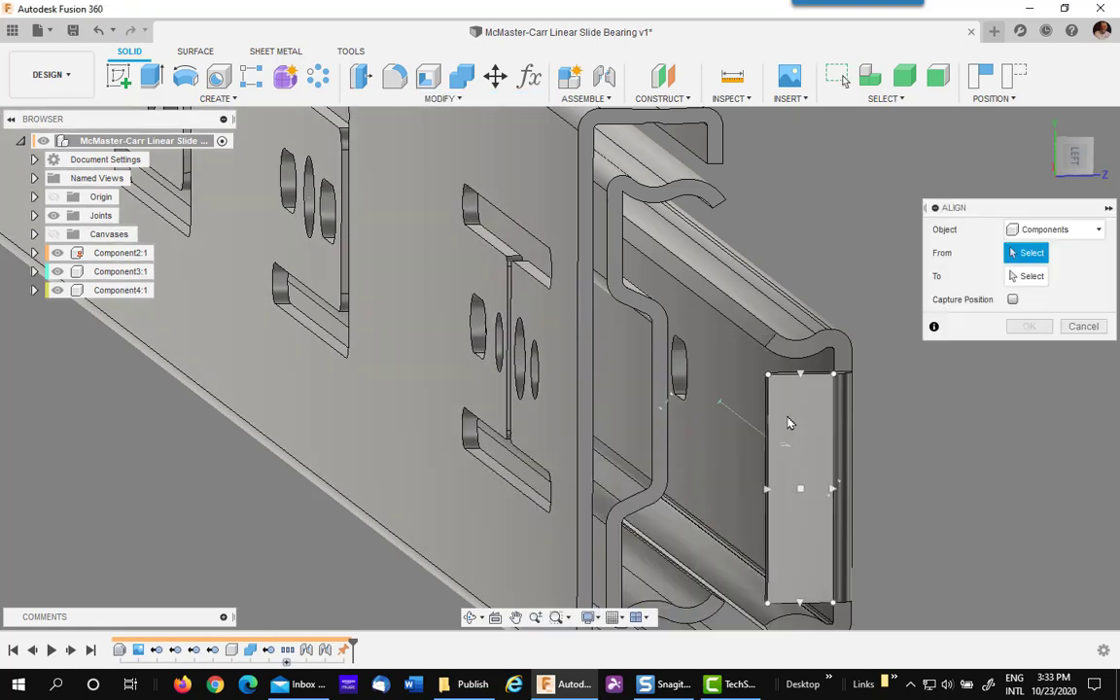
left_click(790, 421)
left_click(800, 470)
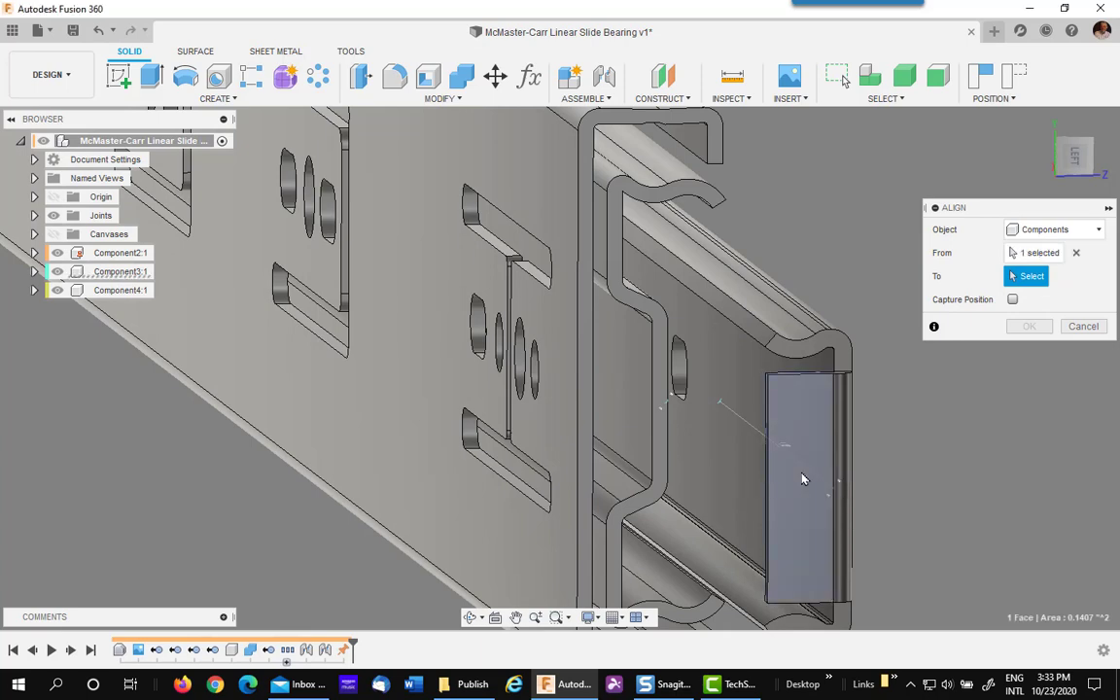
left_click(659, 377)
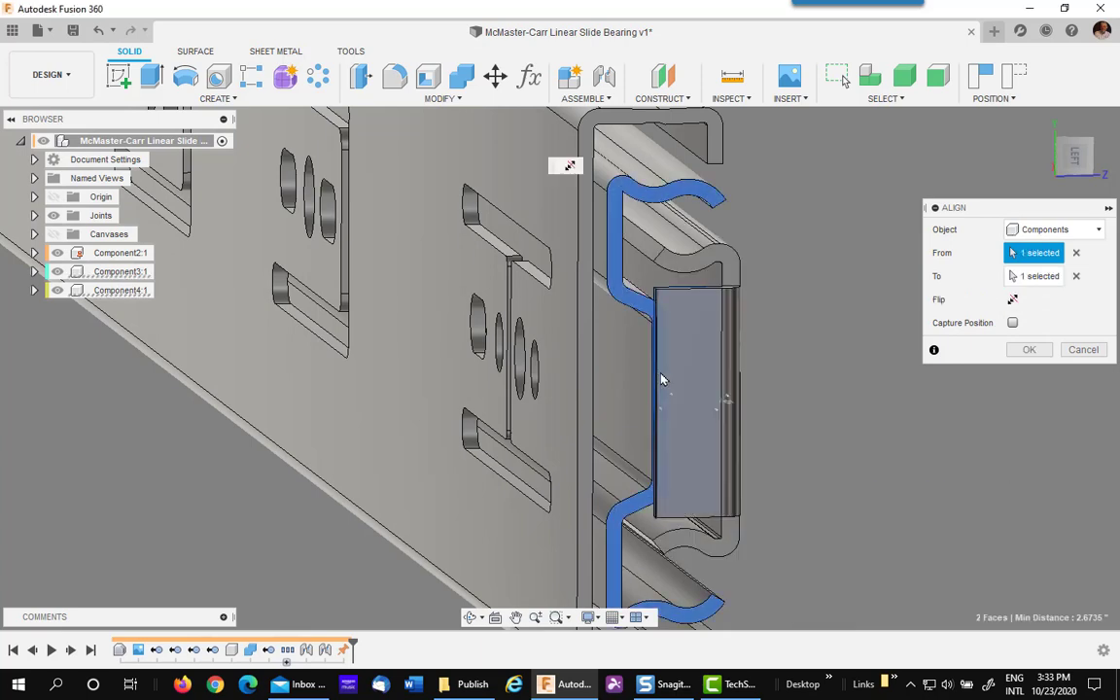
left_click(1027, 352)
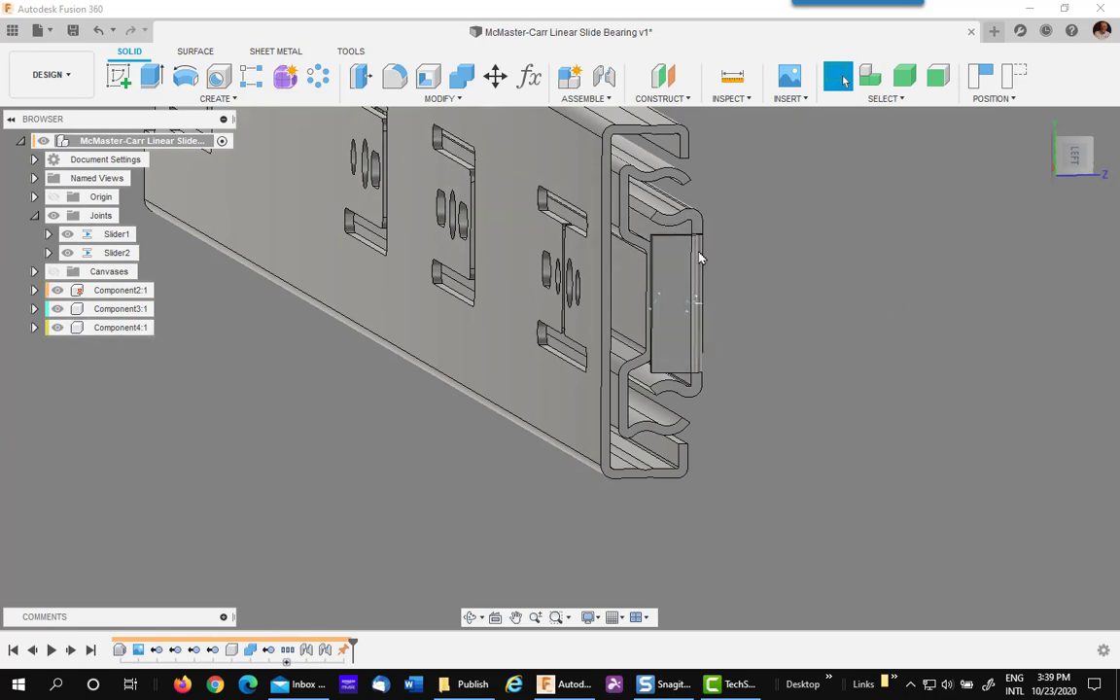
- Set the Slider2 joint's slide limits to a minimum of -20 in and a maximum of 0 in
left_click(694, 286)
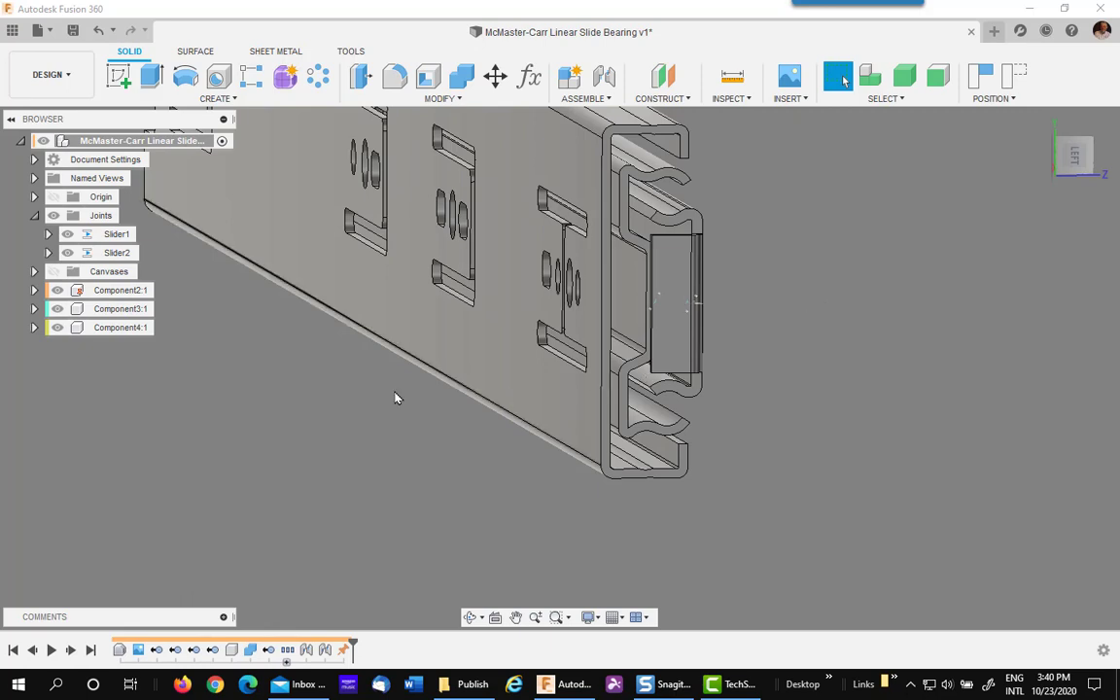
right_click(116, 255)
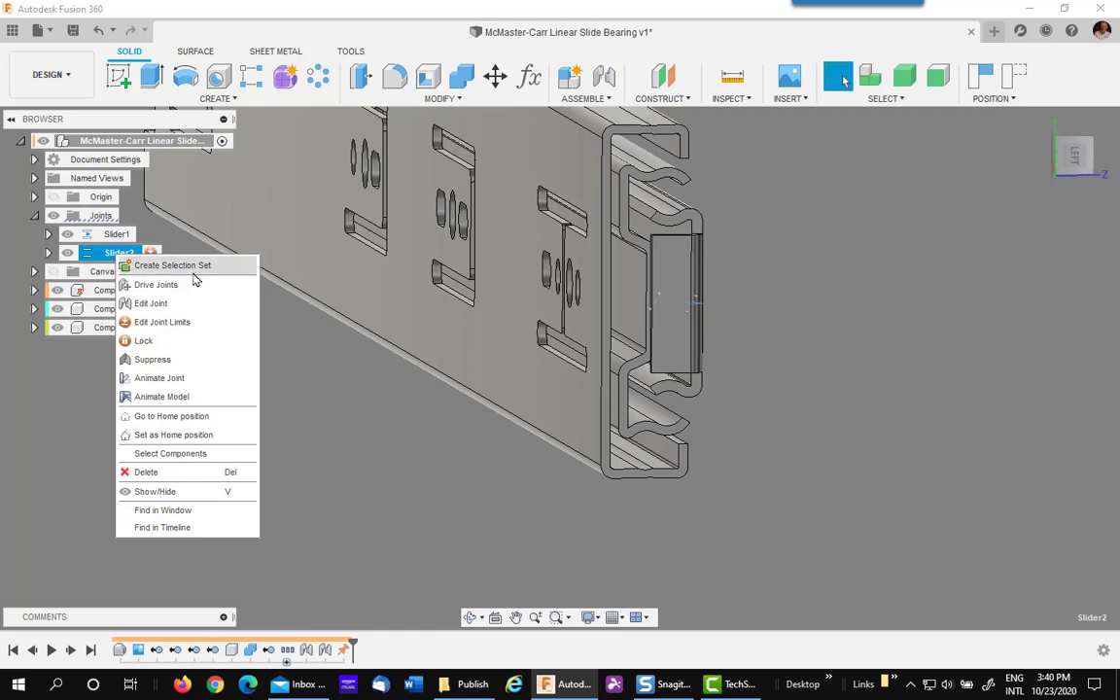
left_click(140, 322)
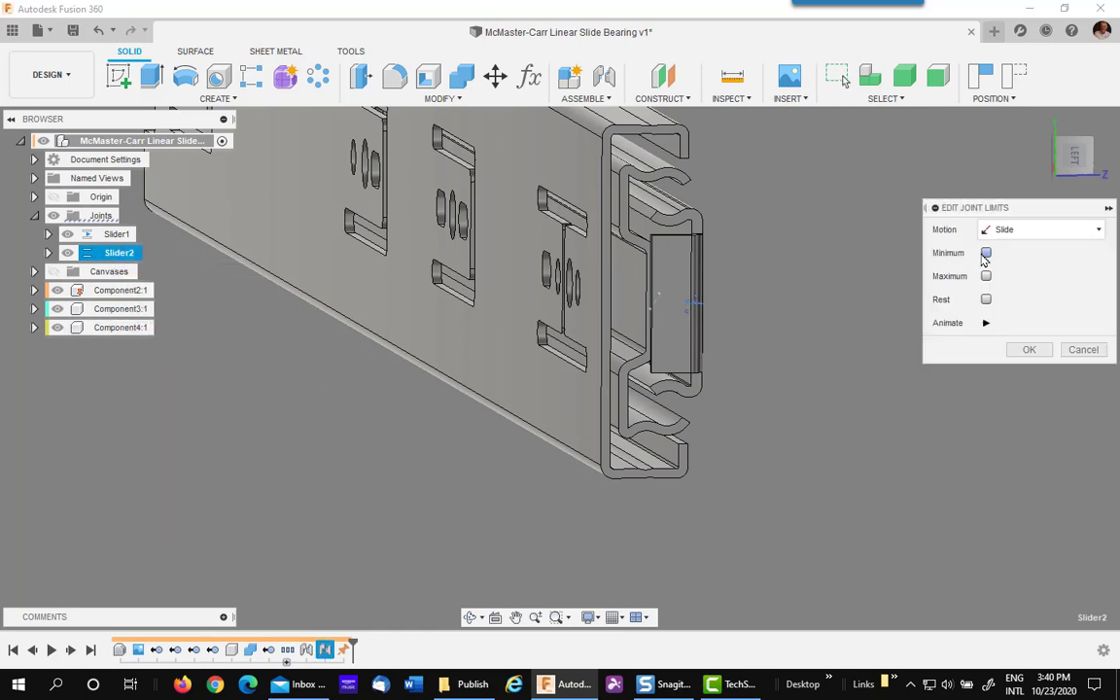
left_click(985, 254)
left_click(986, 300)
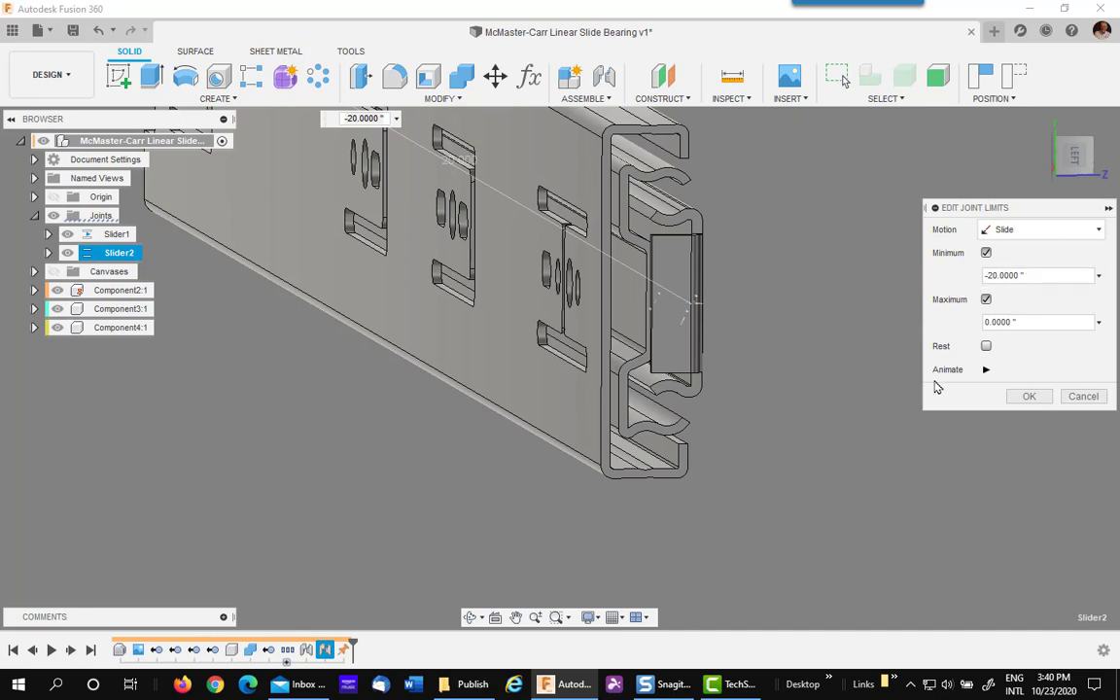
left_click(1025, 399)
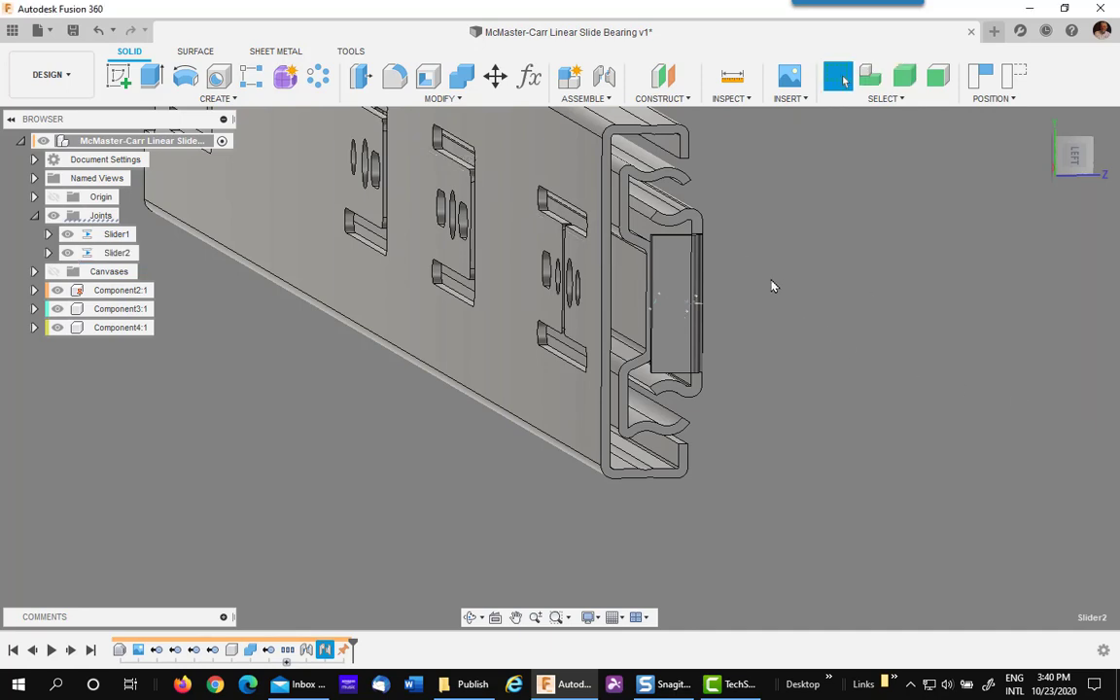
- Slide the inner rail to test its limited travel, revert the position, and move the rail again toward its closed end
left_click_drag(691, 297, 696, 414)
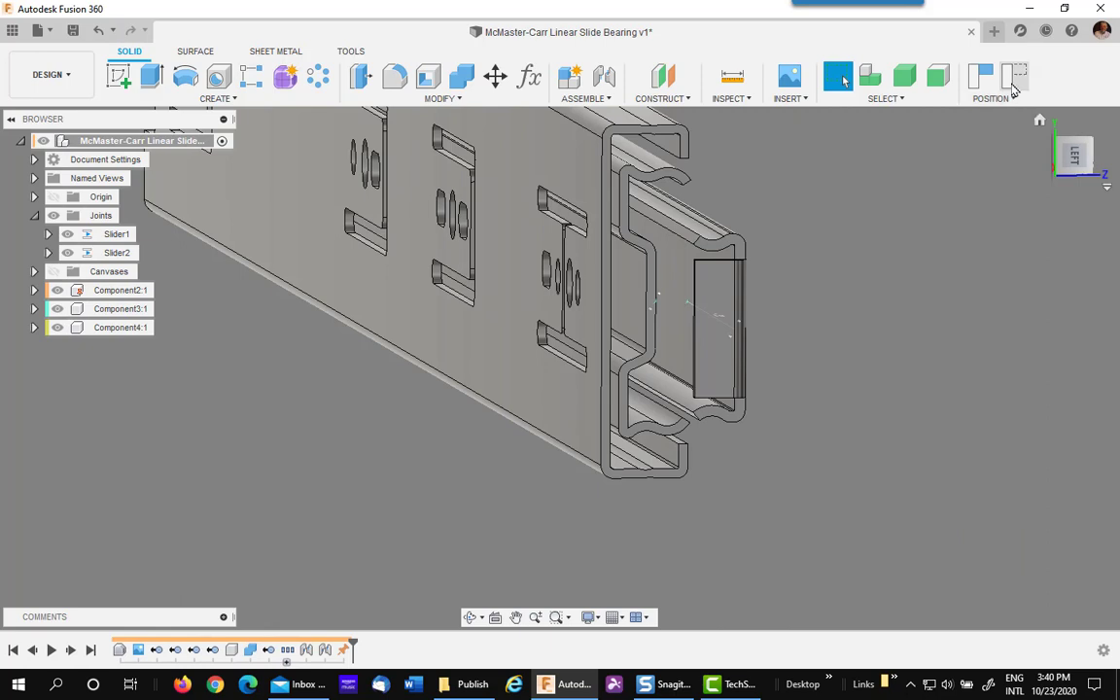
left_click(1012, 78)
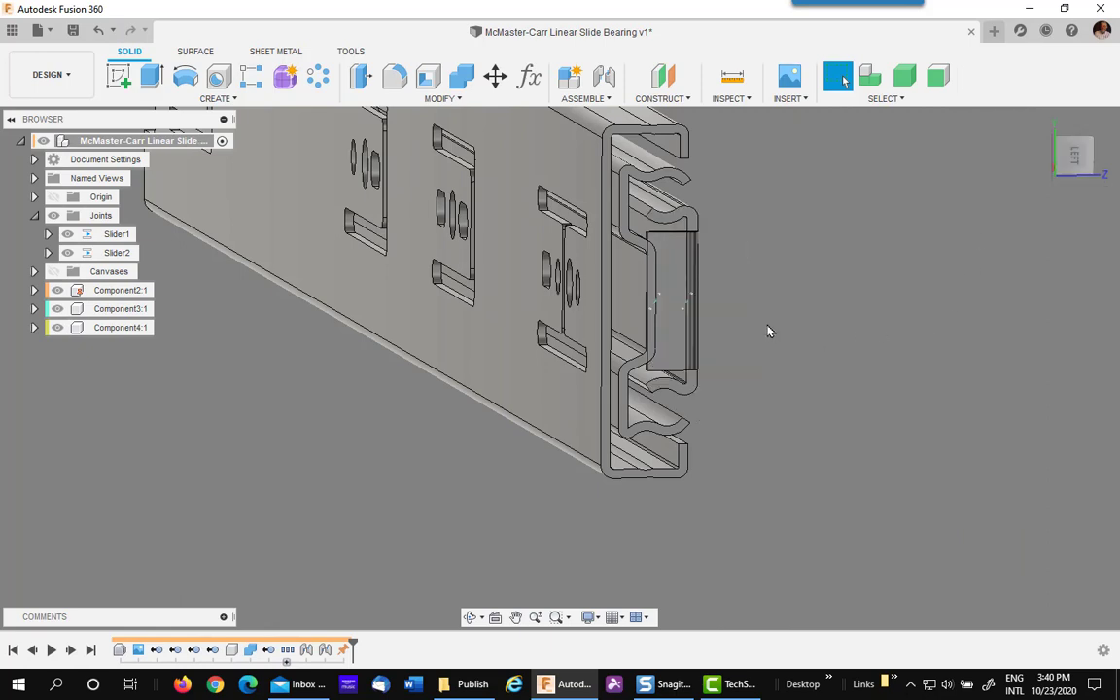
left_click_drag(687, 292, 686, 291)
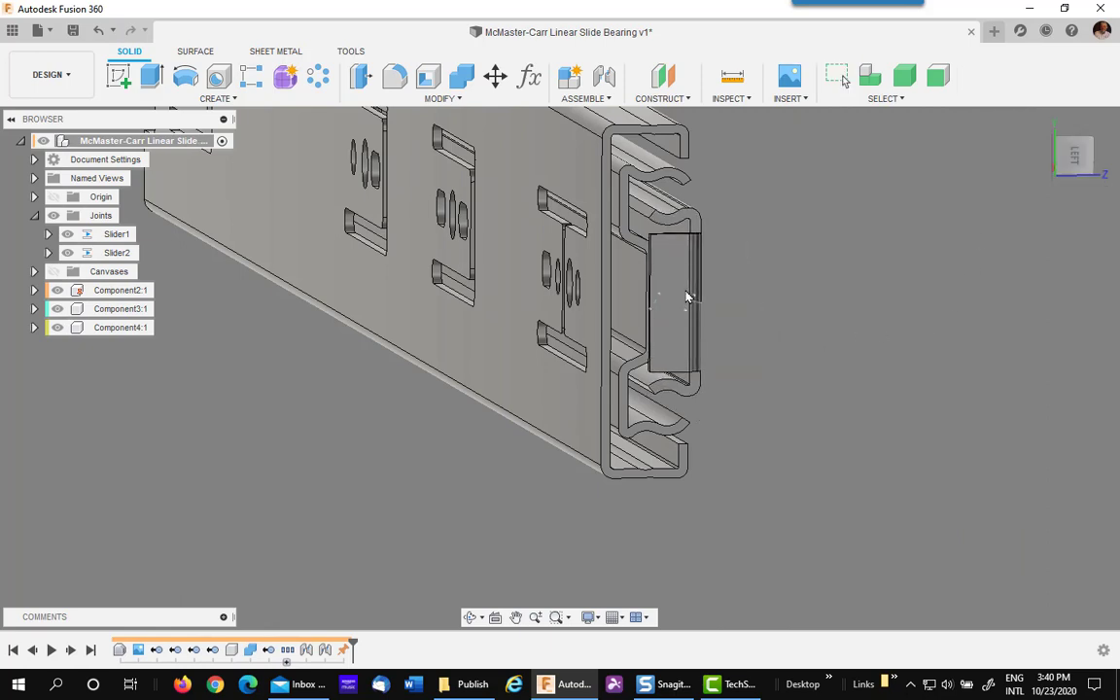
- Start a motion link, capture the components' current position, and choose Slider1 and Slider2 as the linked joints
middle_click_drag(797, 312, 758, 304, "shift")
middle_click_drag(517, 305, 229, 298)
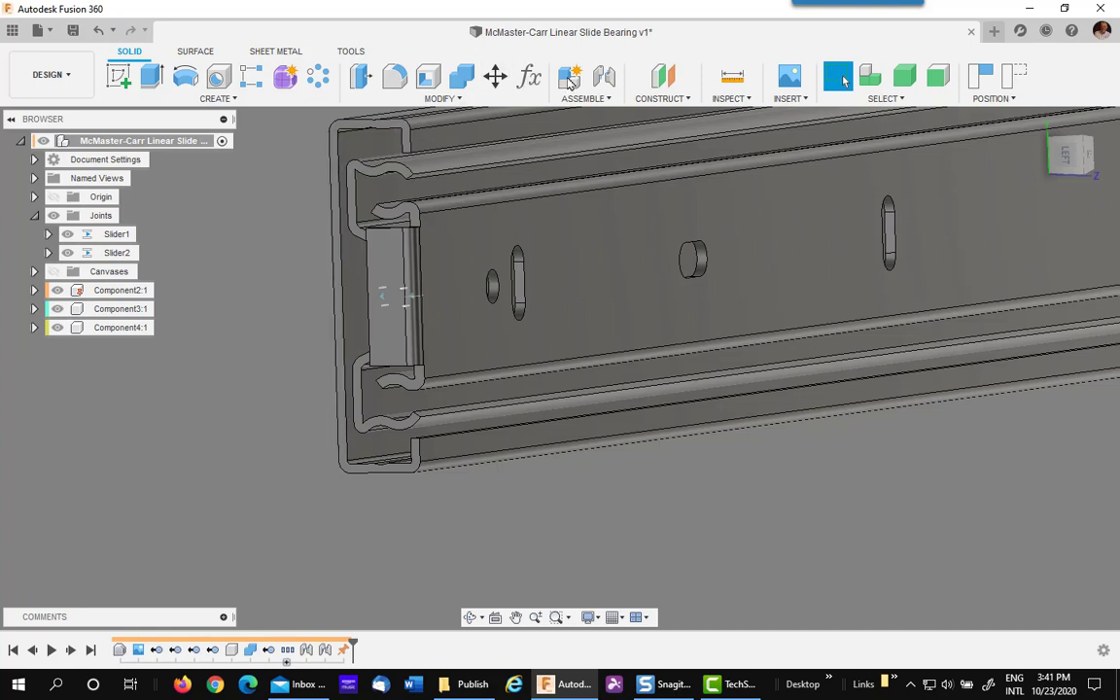
left_click(605, 98)
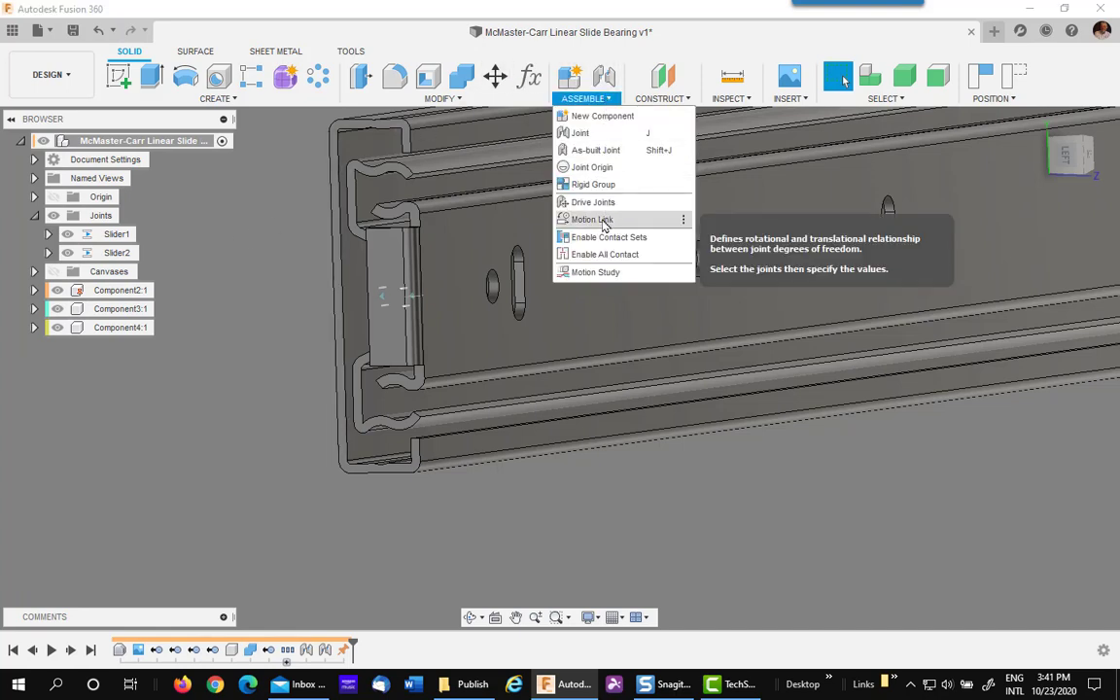
left_click(545, 199)
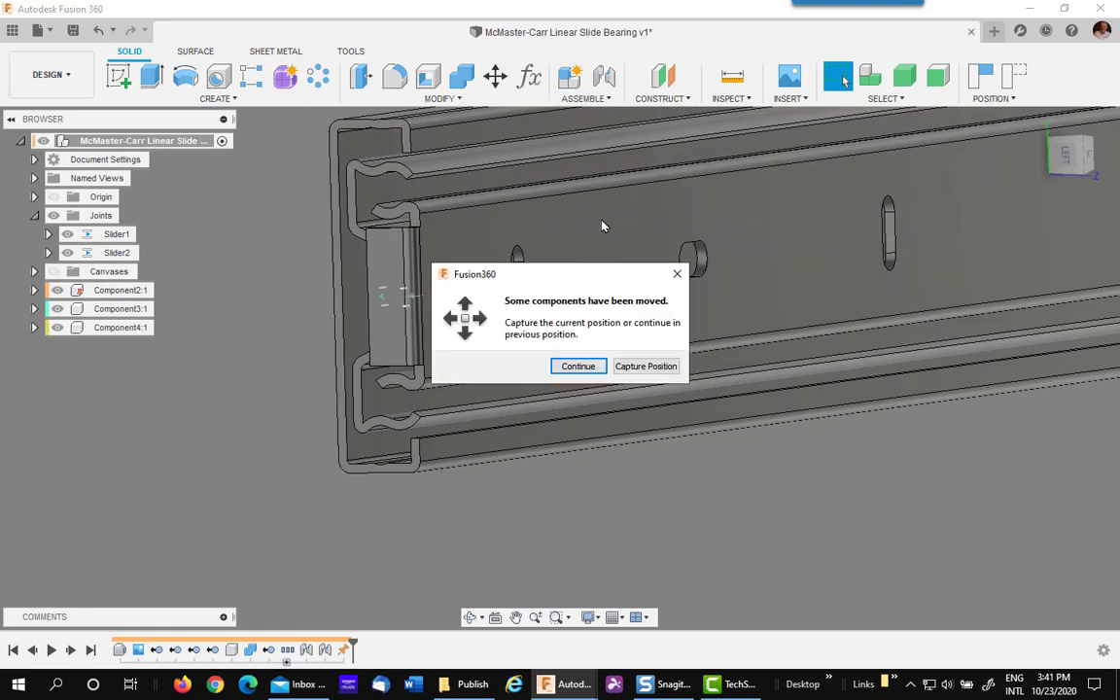
left_click(644, 366)
left_click(116, 234)
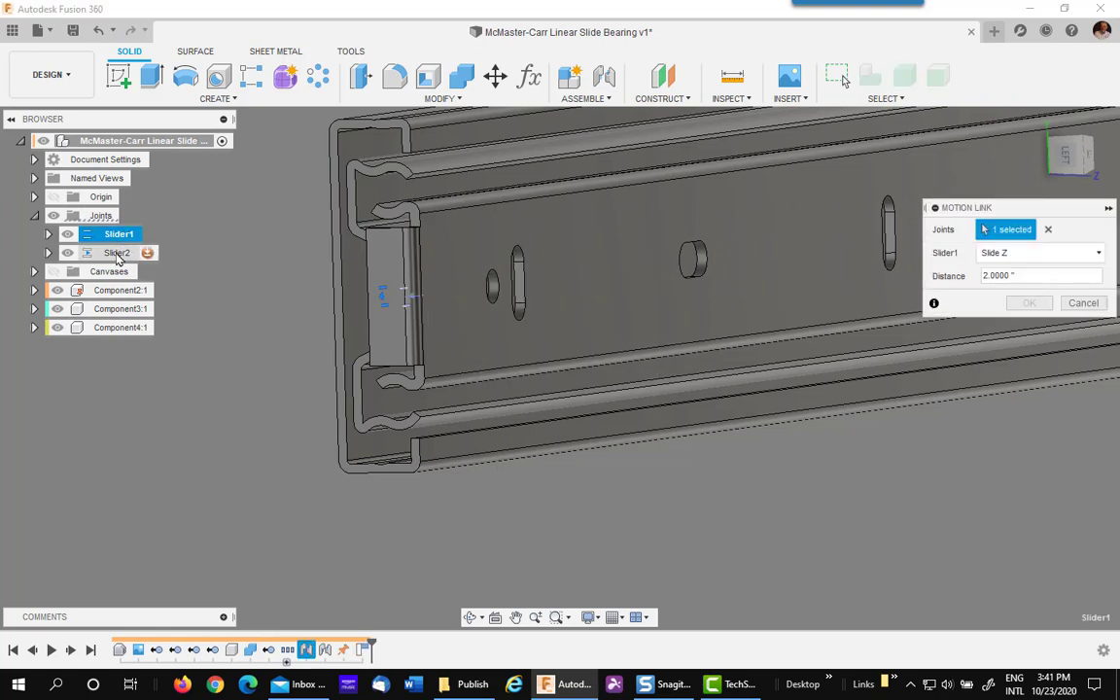
left_click(117, 253)
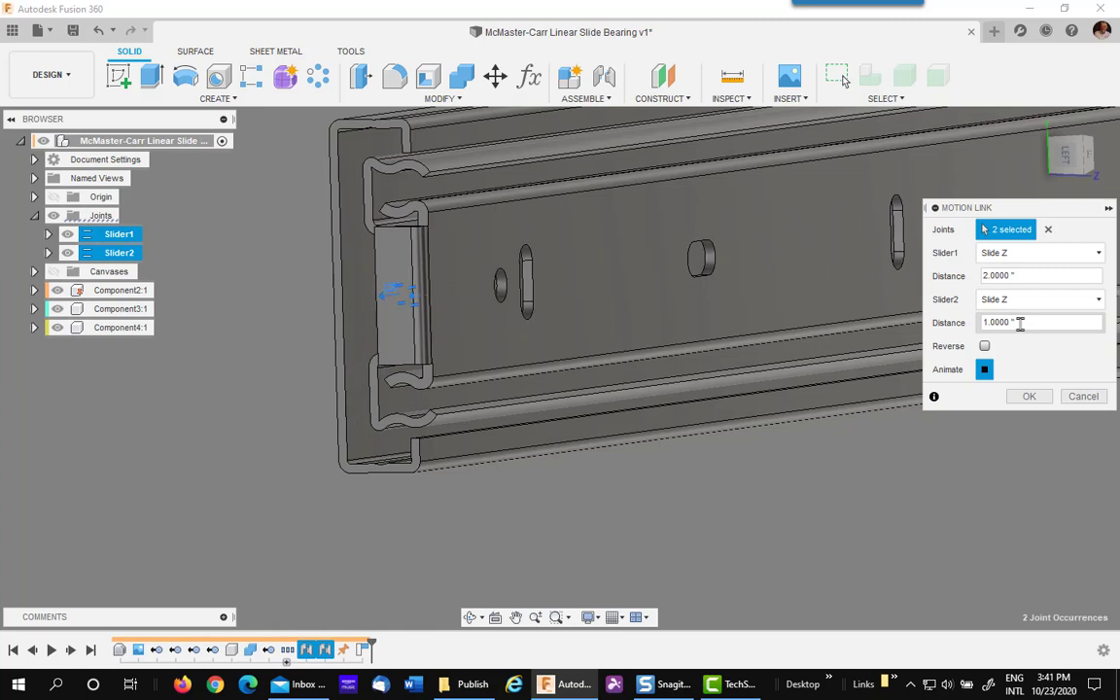
- Set the motion link distances to 1 in for Slider1 and 2 in for Slider2, and create the link
left_click(1025, 275)
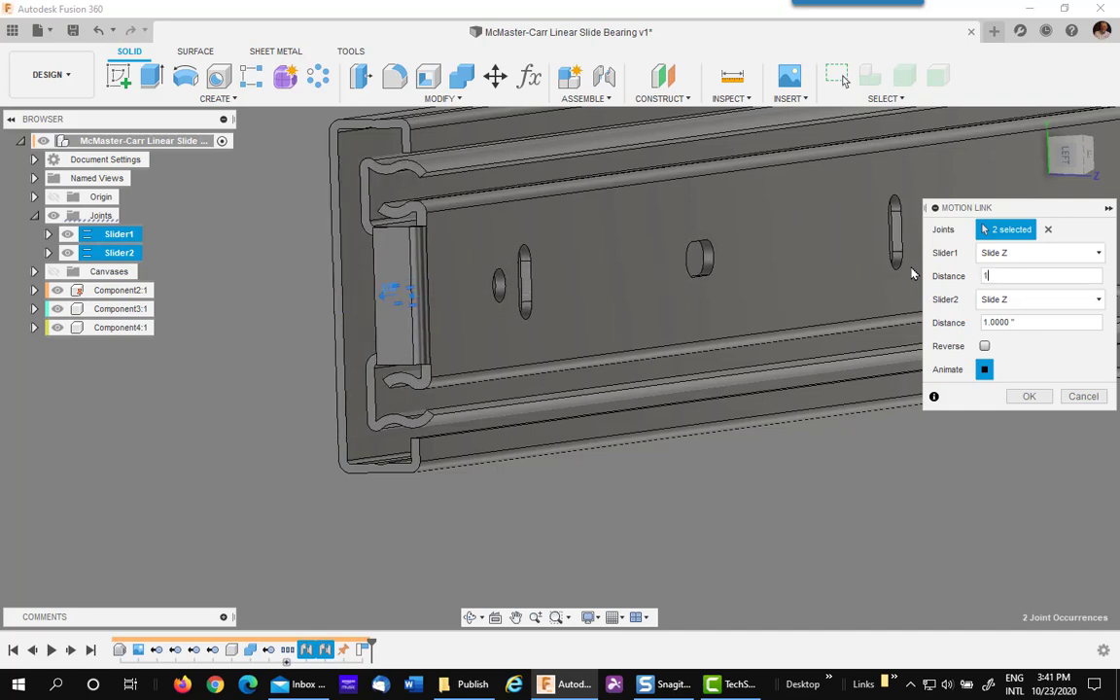
type("1")
left_click(1024, 322)
type("2")
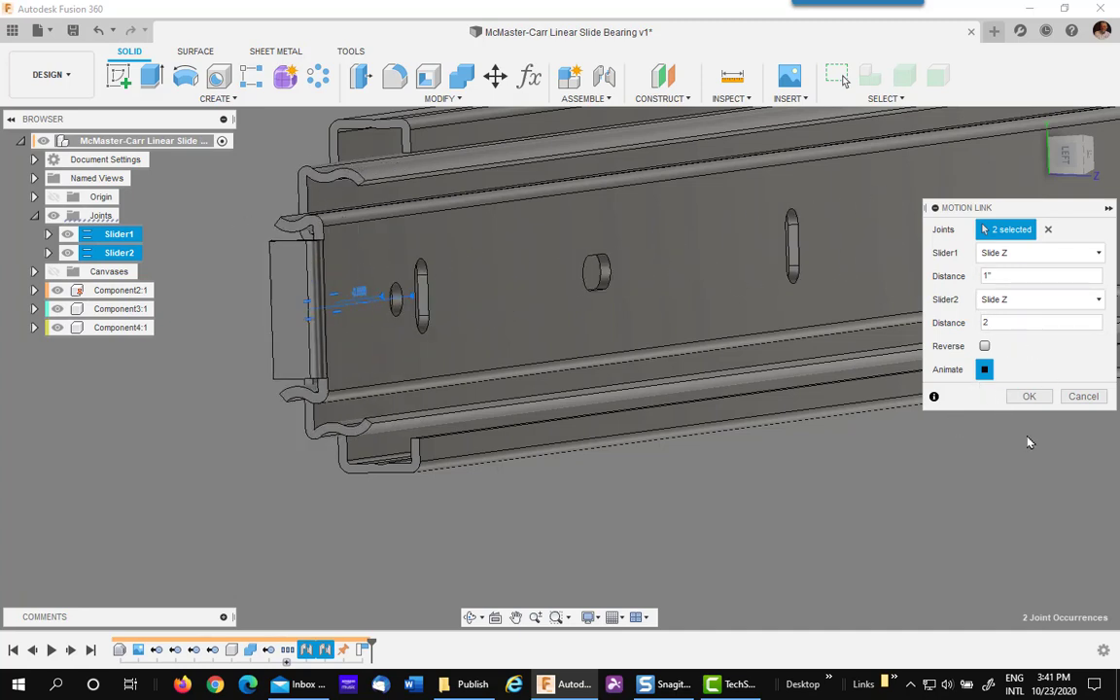
left_click(1032, 398)
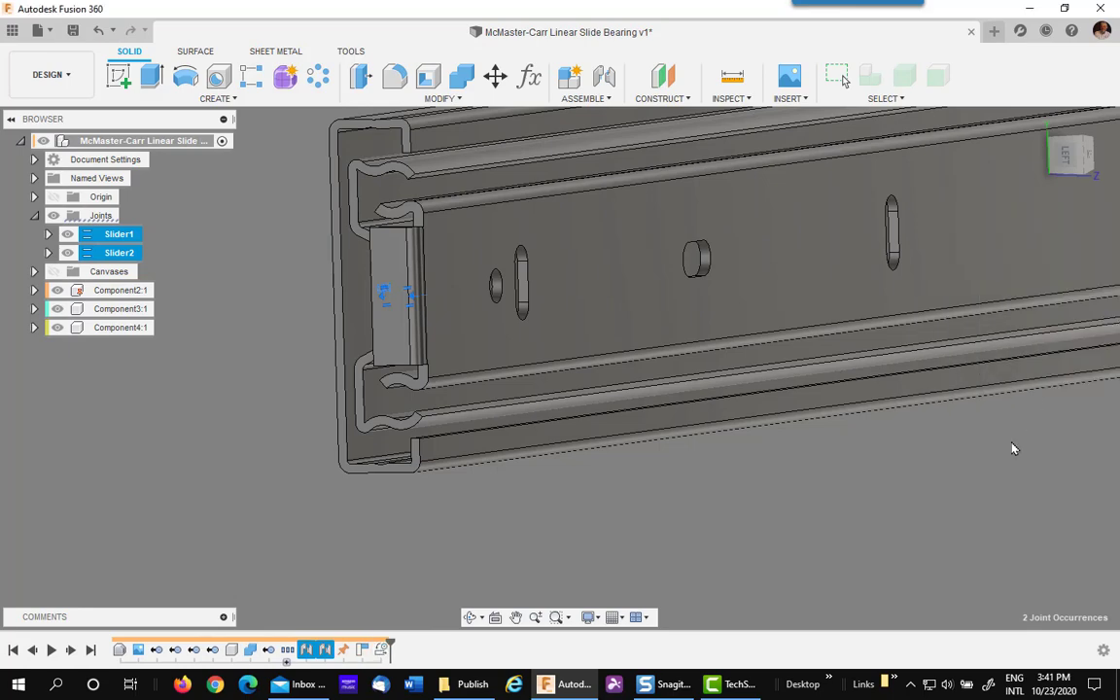
- Slide the rails along their joints to check the linked motion
scroll(745, 484, "down", 5)
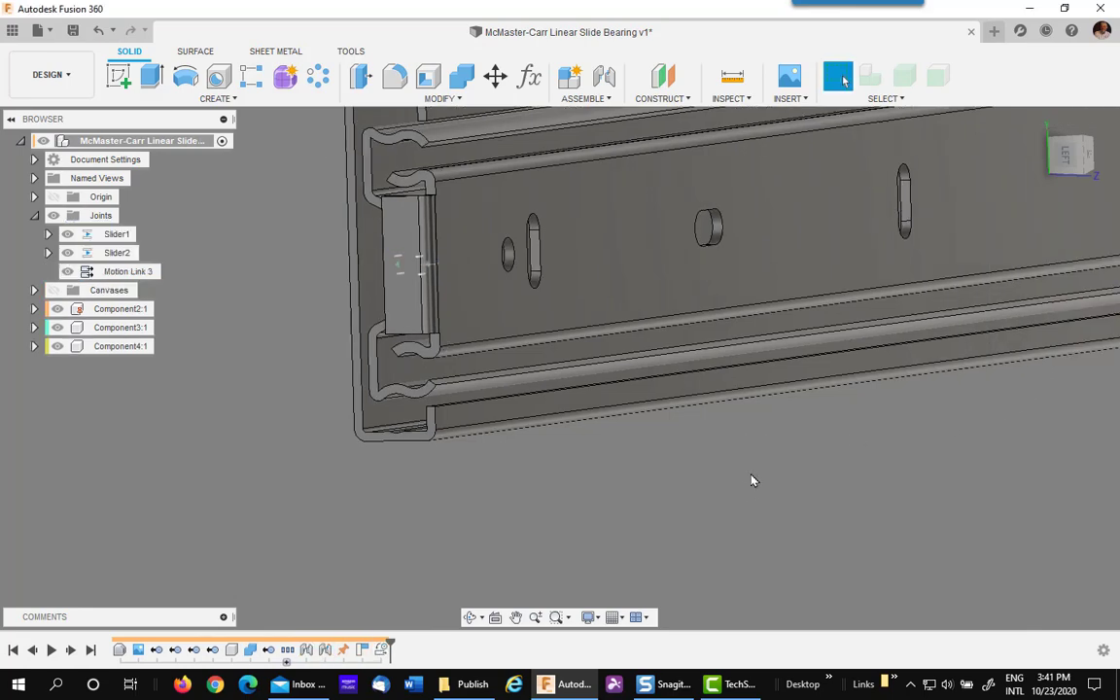
left_click_drag(851, 304, 830, 287)
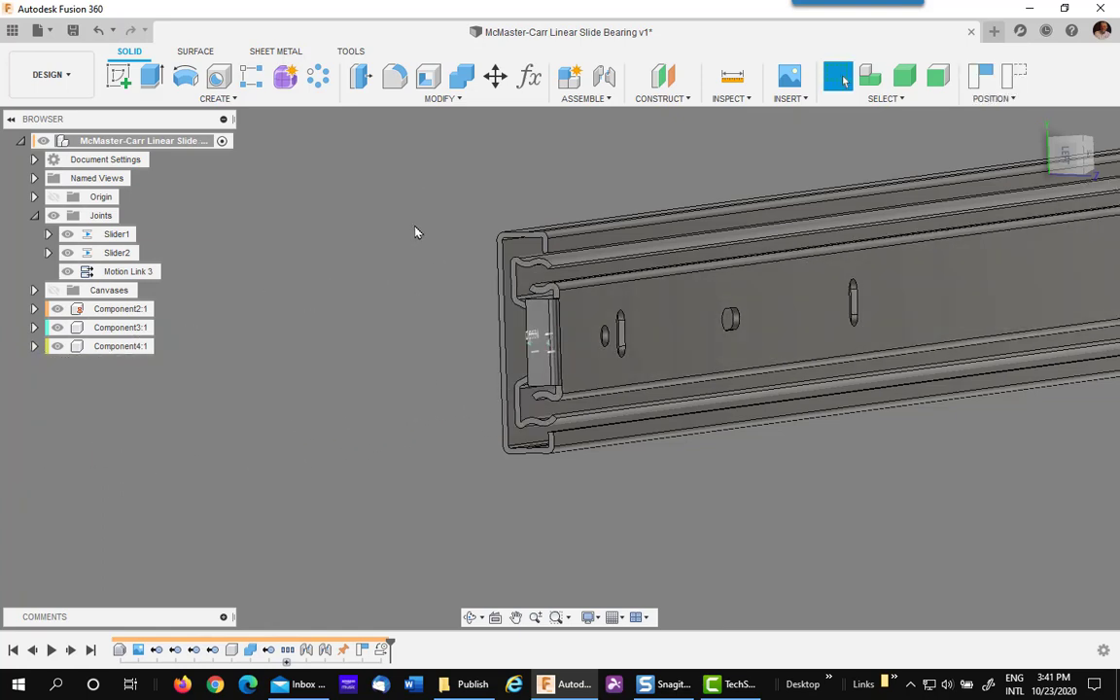